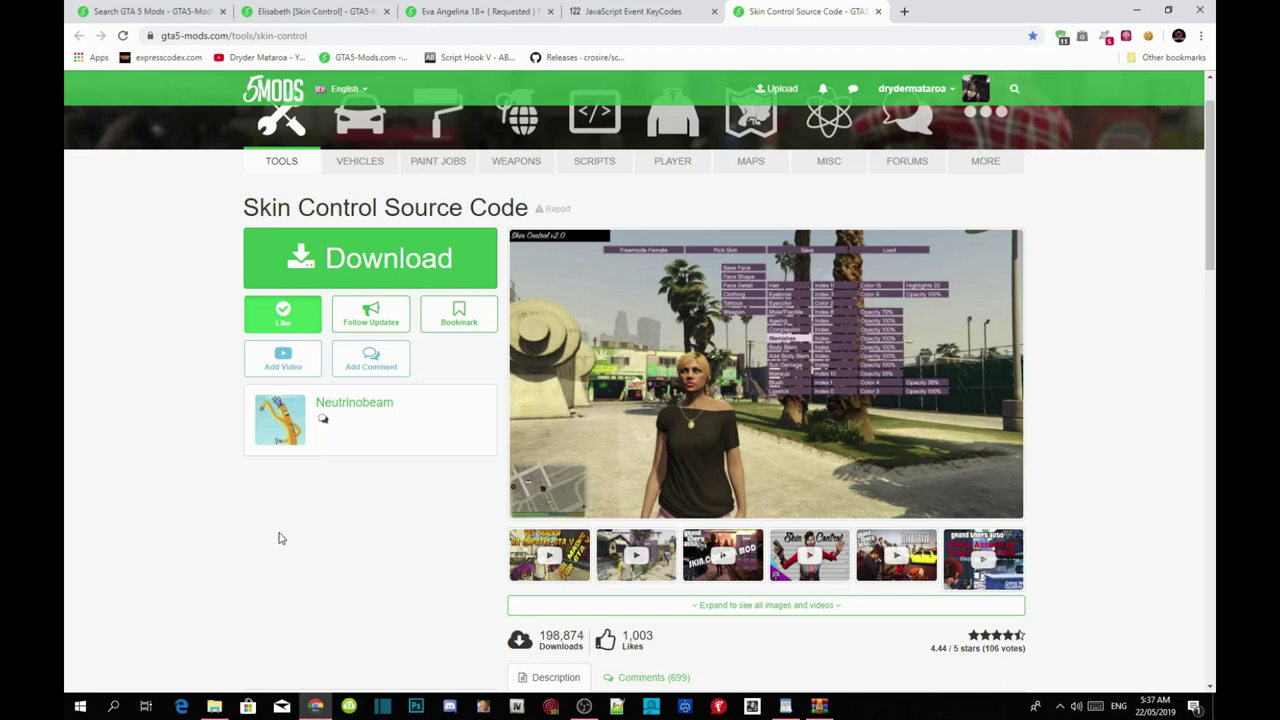
- Highlight the 'No longer supported.' note in the Skin Control description, then go to the keycode.info tab
{"action": "scroll", "coordinate": [280, 539], "scroll_direction": "down", "scroll_amount": 4}
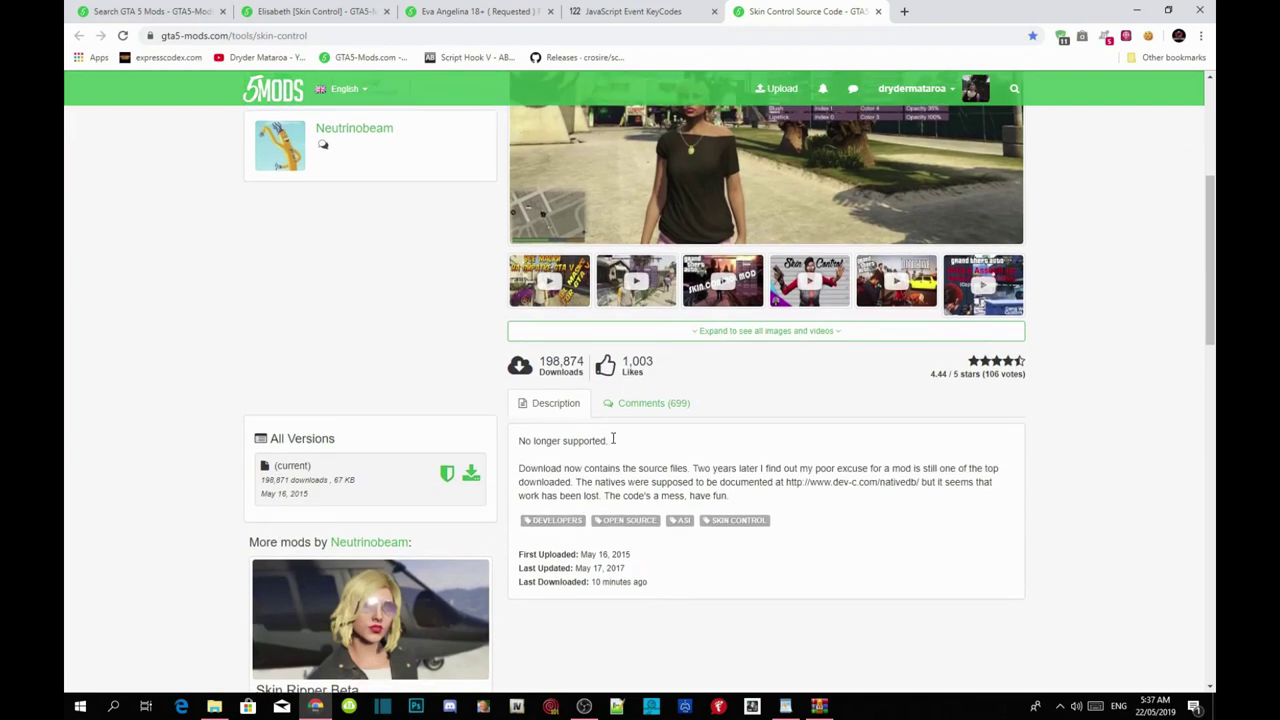
{"action": "left_click_drag", "start_coordinate": [616, 444], "coordinate": [547, 444]}
{"action": "left_click", "coordinate": [537, 452]}
{"action": "triple_click", "coordinate": [517, 450]}
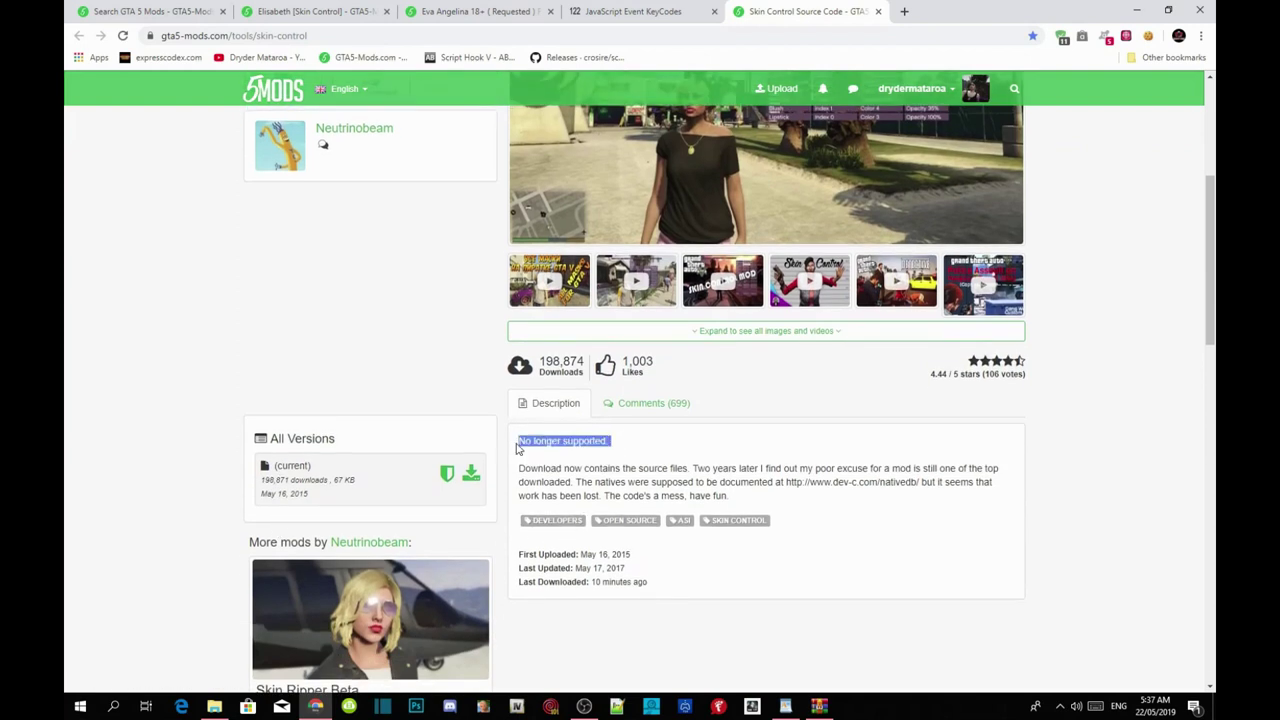
{"action": "left_click", "coordinate": [68, 369]}
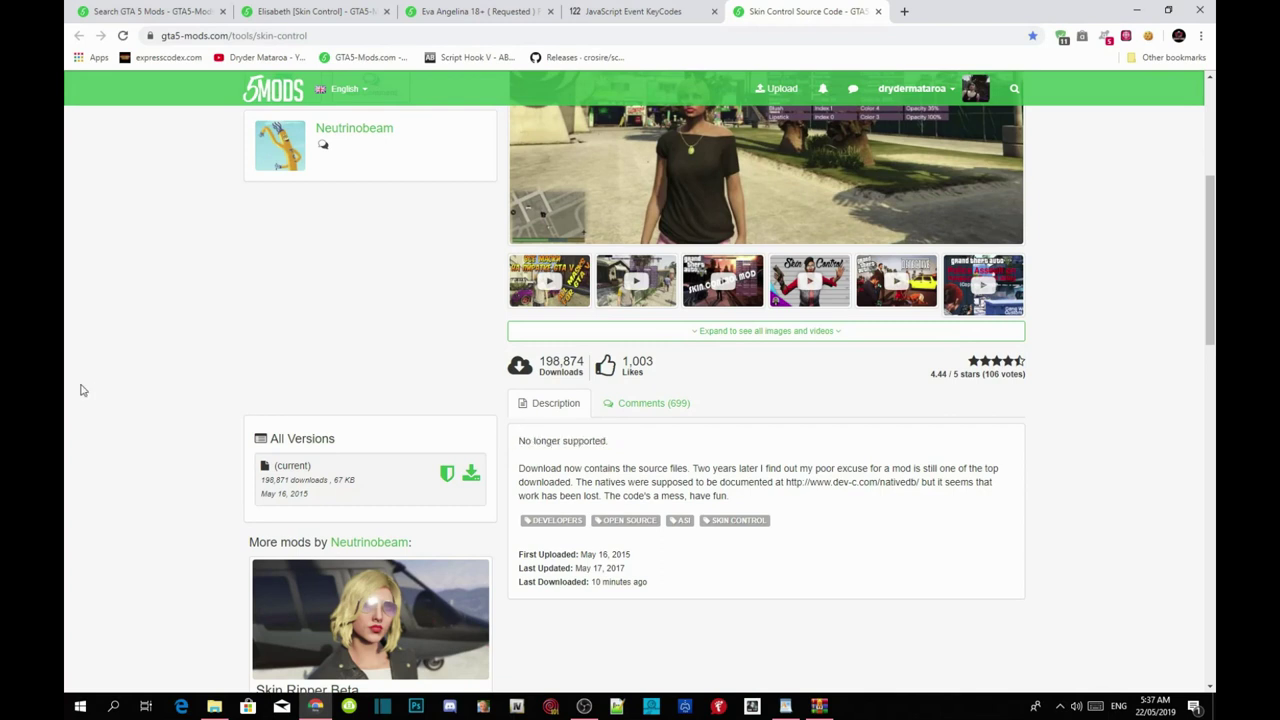
{"action": "scroll", "coordinate": [76, 385], "scroll_direction": "up", "scroll_amount": 4}
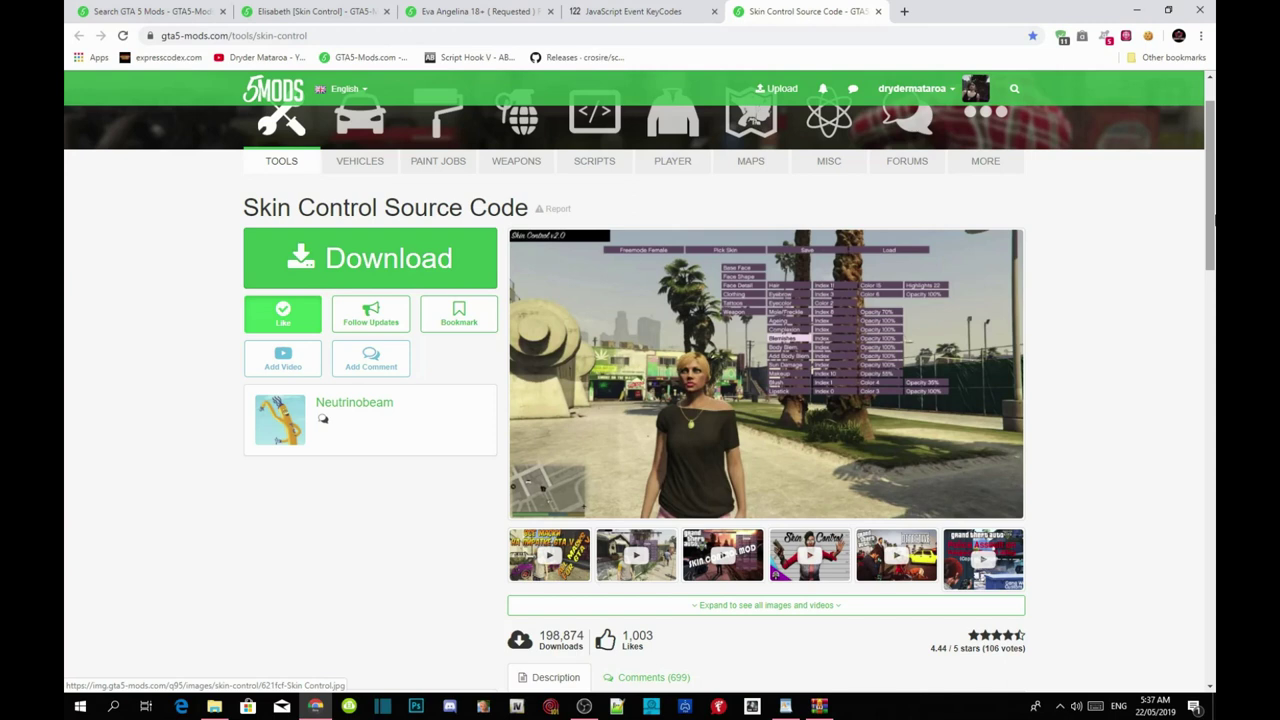
{"action": "left_click", "coordinate": [648, 8]}
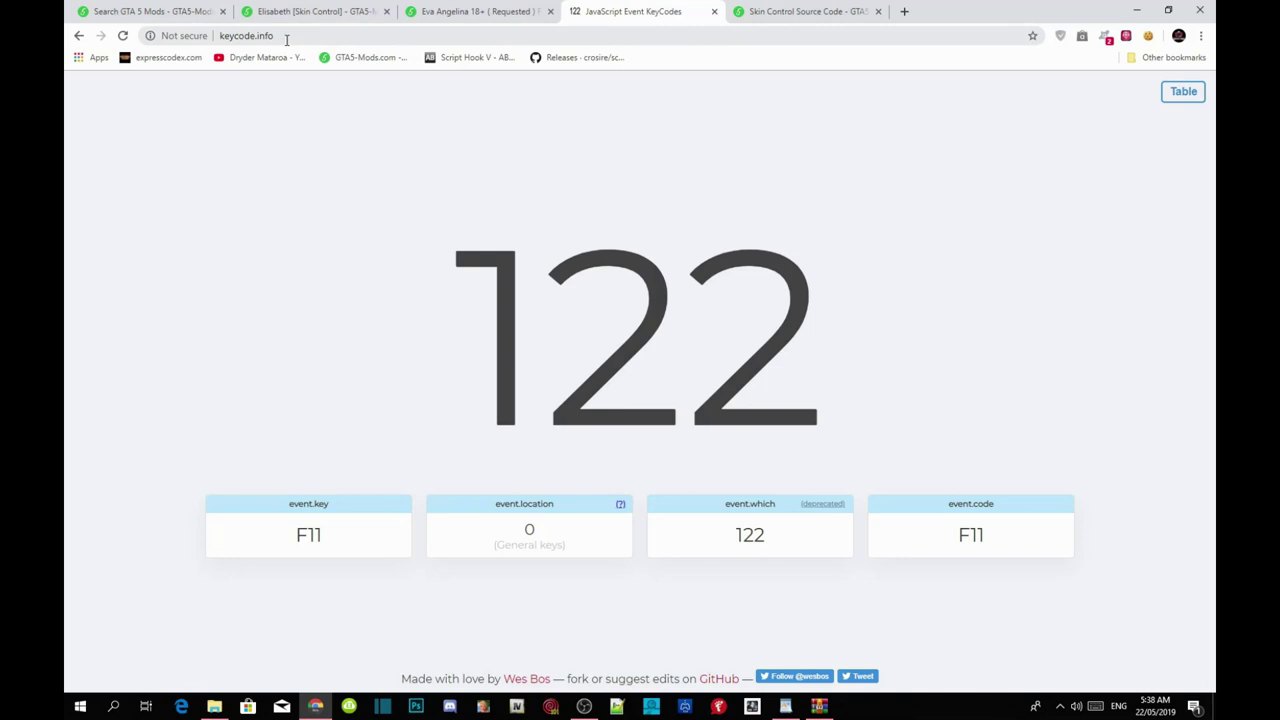
- Show the desktop with Win+D, hiding the keycode.info browser window
{"action": "key", "text": "super+d"}
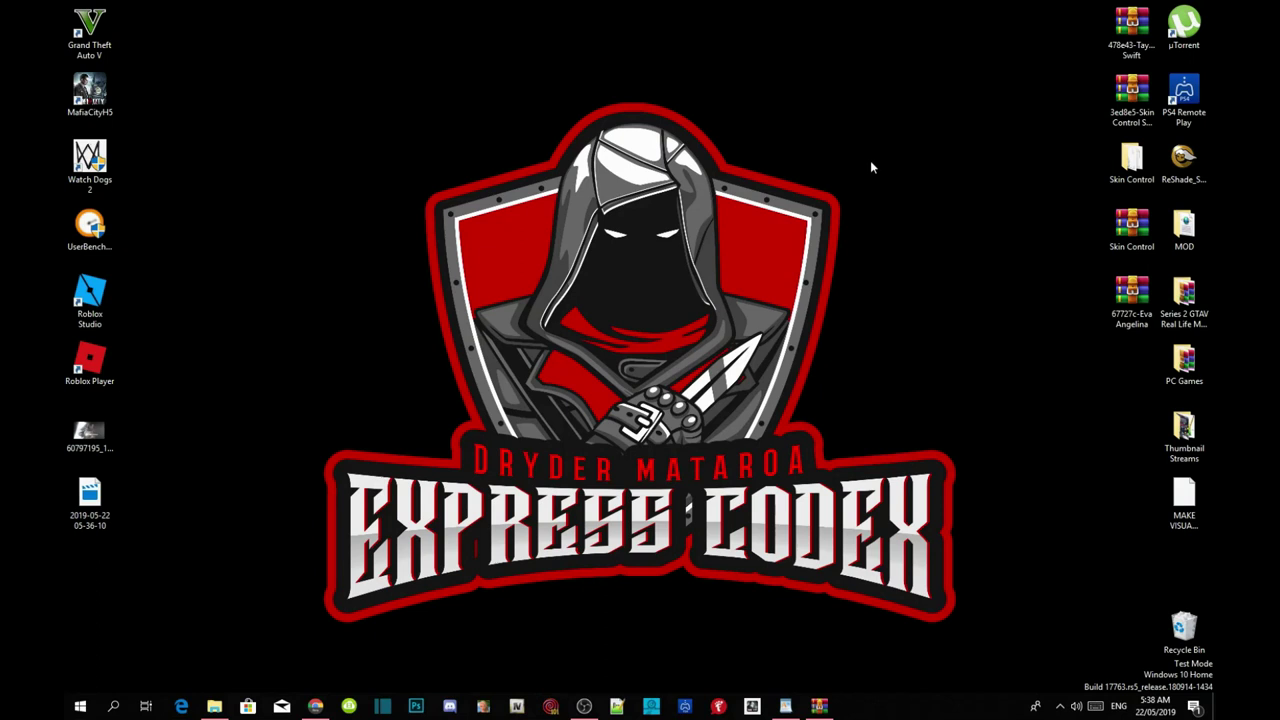
- Open the GTA V install folder from its shortcut, alongside the desktop Skin Control folder
{"action": "right_click", "coordinate": [97, 40]}
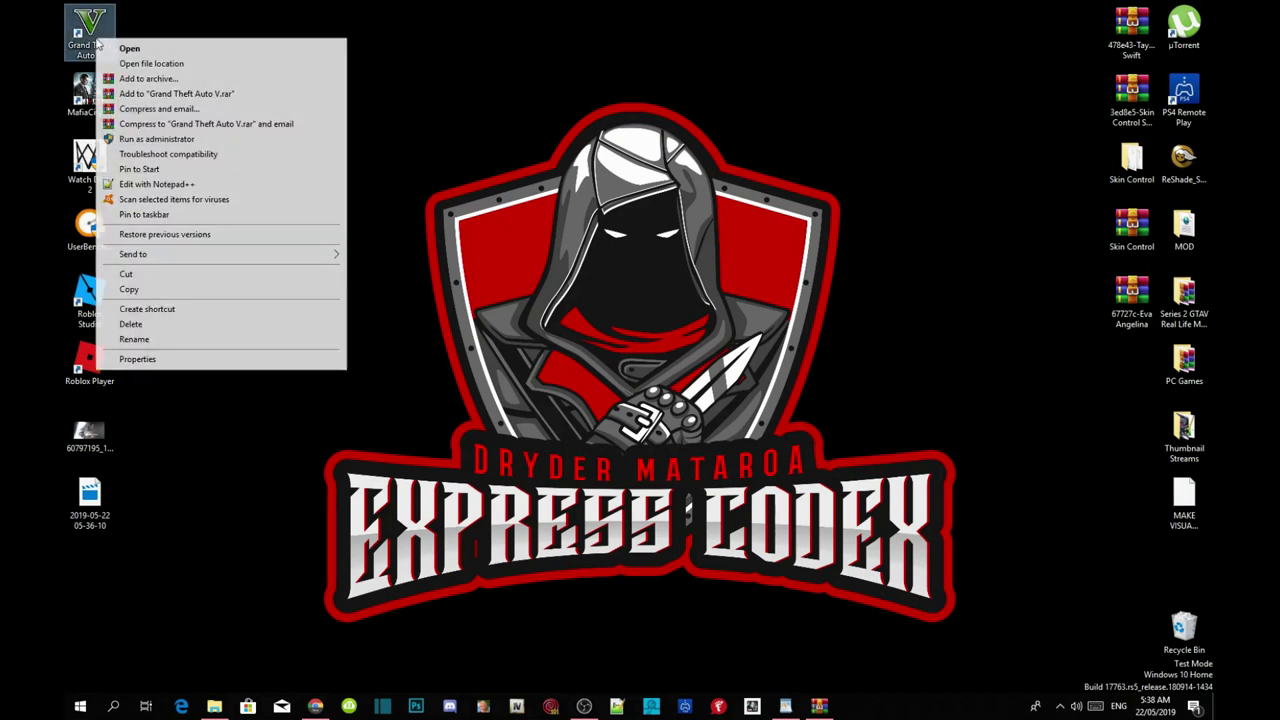
{"action": "left_click", "coordinate": [131, 64]}
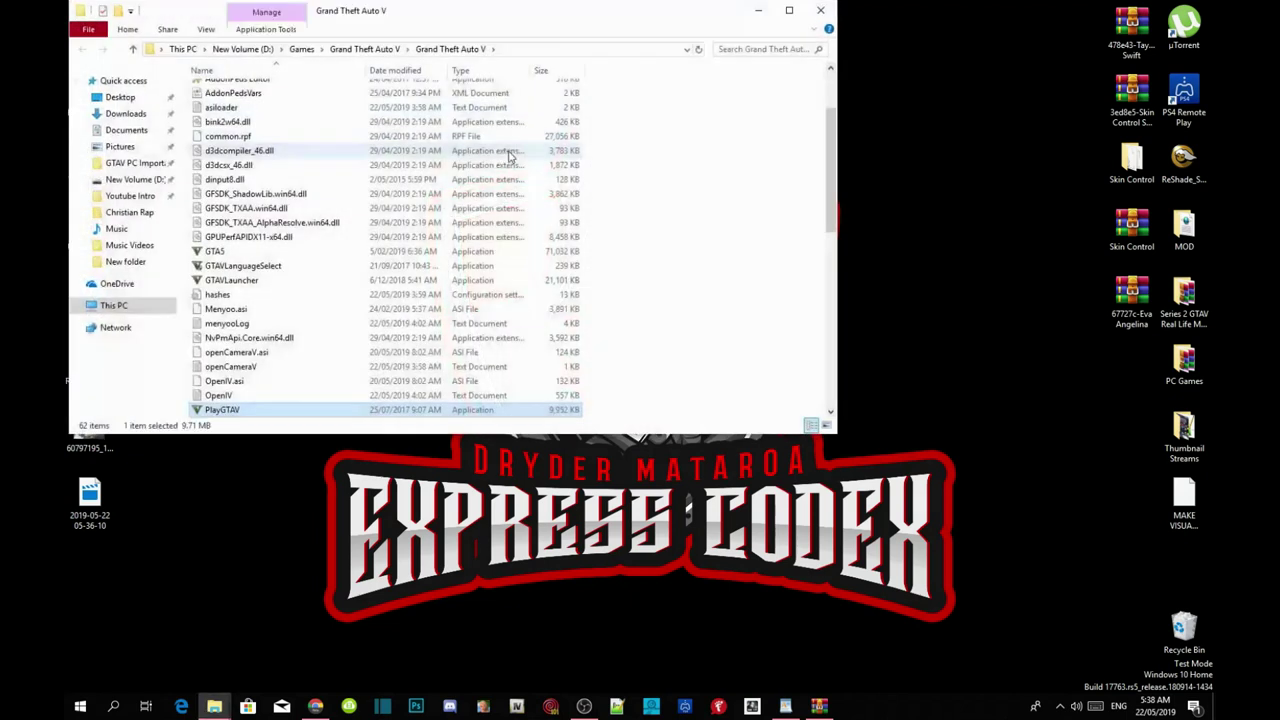
{"action": "left_click_drag", "start_coordinate": [630, 23], "coordinate": [680, 61]}
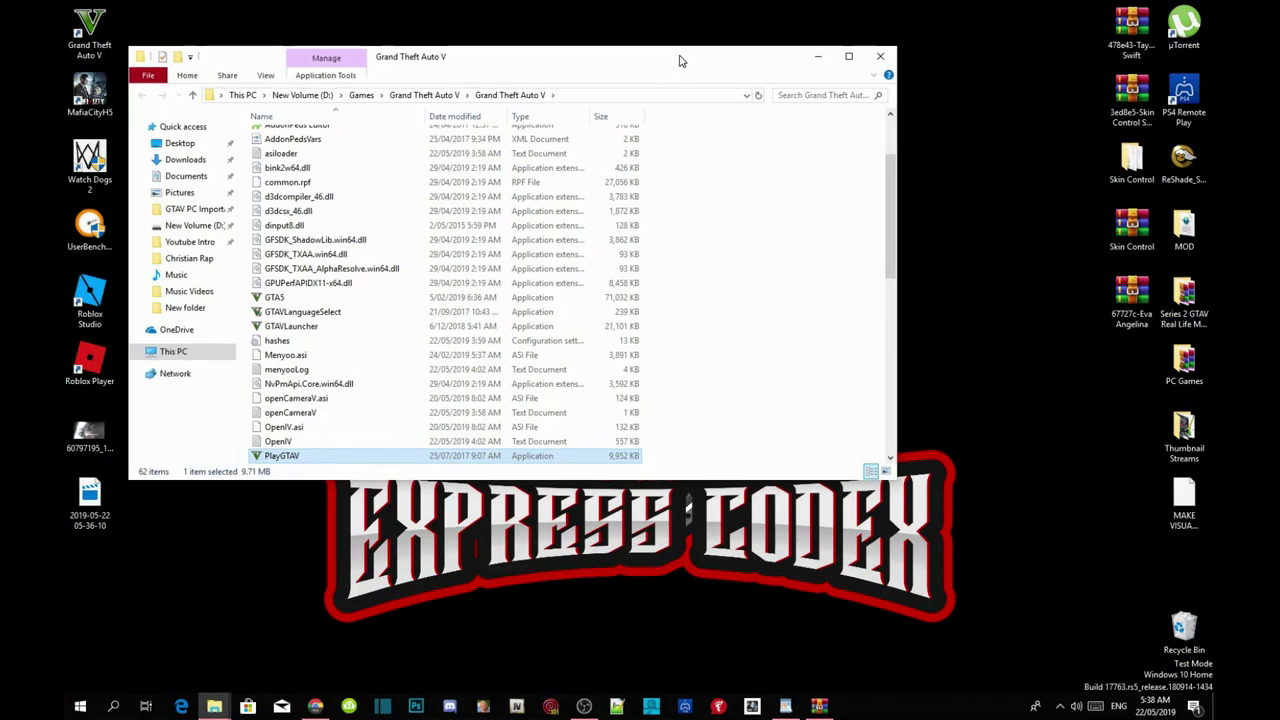
{"action": "scroll", "coordinate": [704, 303], "scroll_direction": "up", "scroll_amount": 2}
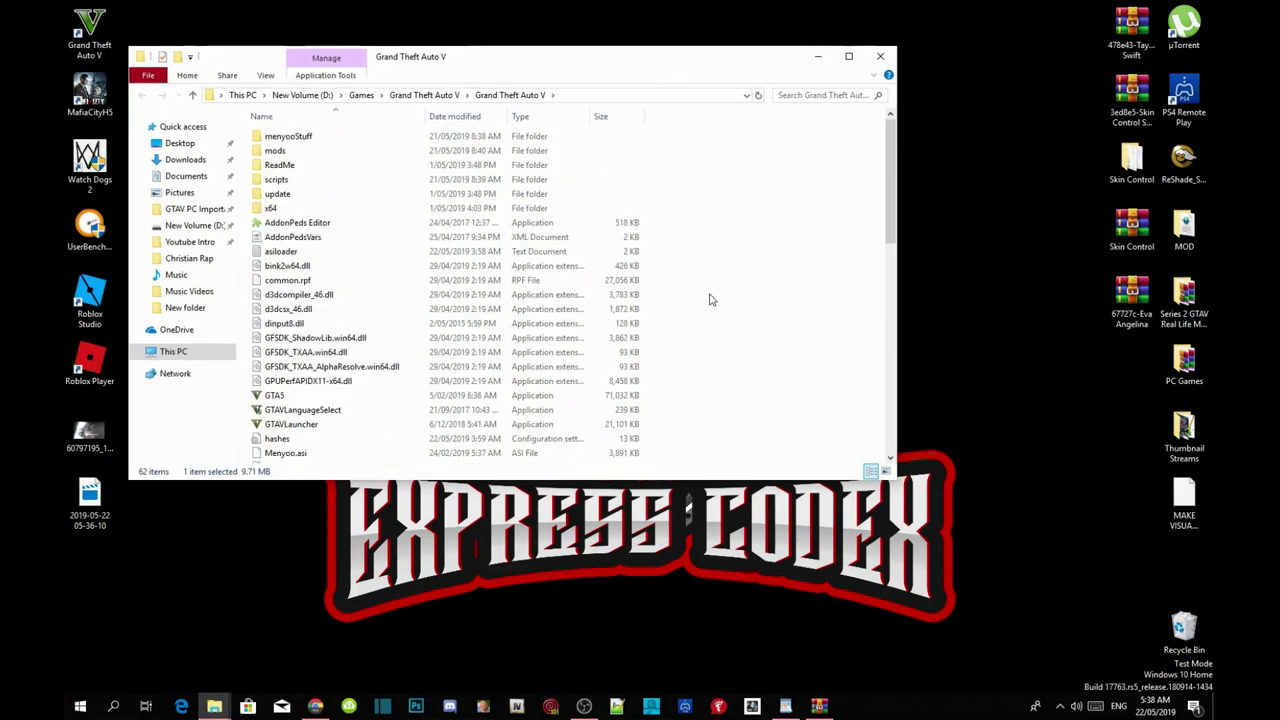
{"action": "scroll", "coordinate": [752, 247], "scroll_direction": "down", "scroll_amount": 2}
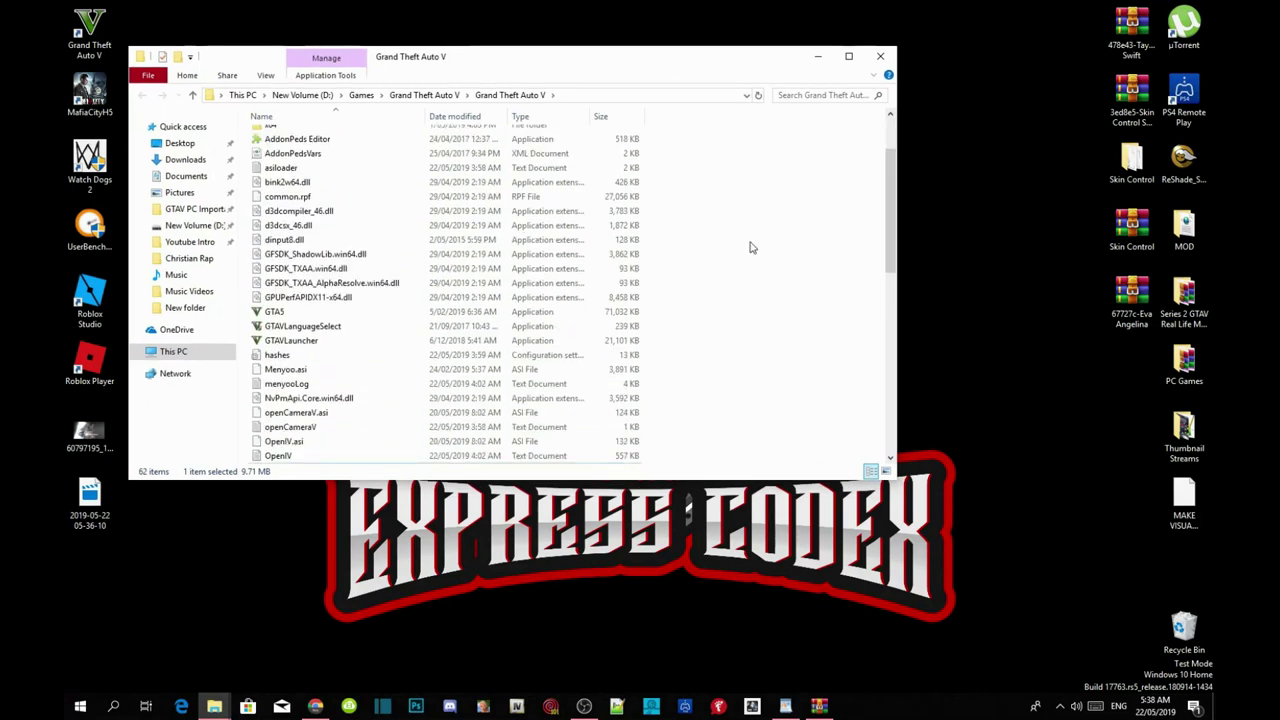
{"action": "scroll", "coordinate": [752, 247], "scroll_direction": "down", "scroll_amount": 8}
{"action": "scroll", "coordinate": [752, 247], "scroll_direction": "up", "scroll_amount": 7}
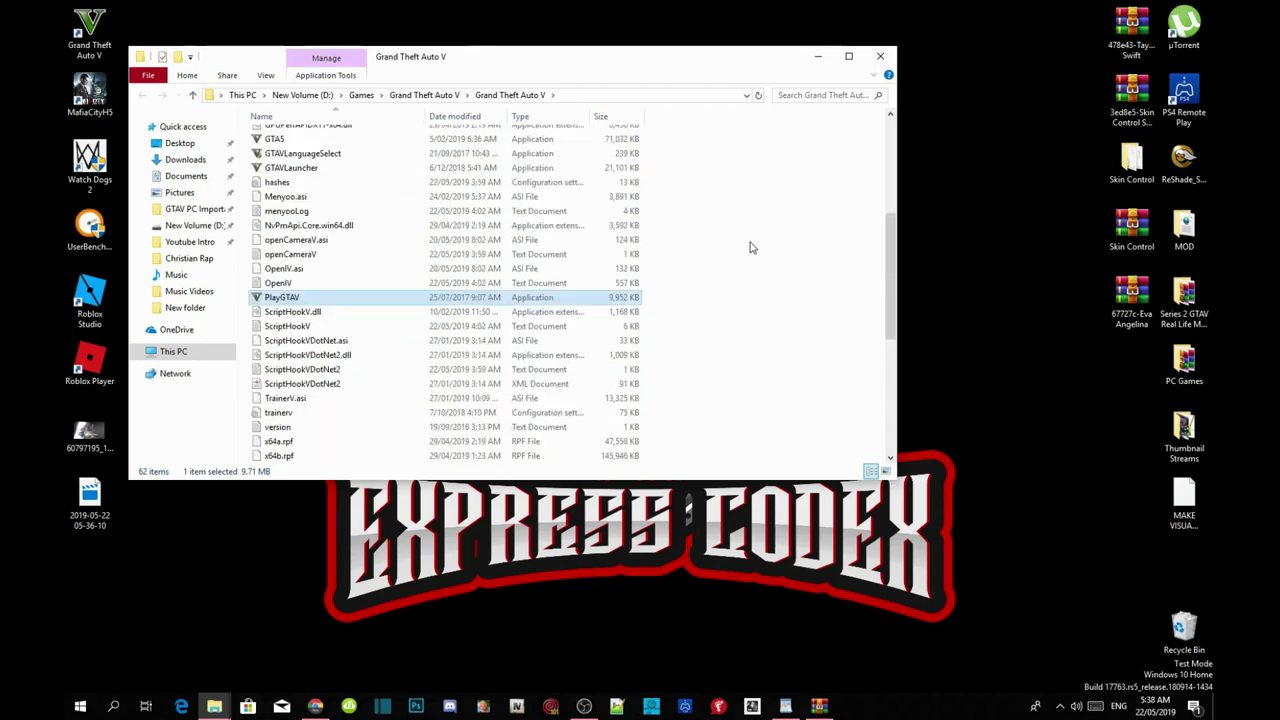
{"action": "scroll", "coordinate": [752, 247], "scroll_direction": "down", "scroll_amount": 7}
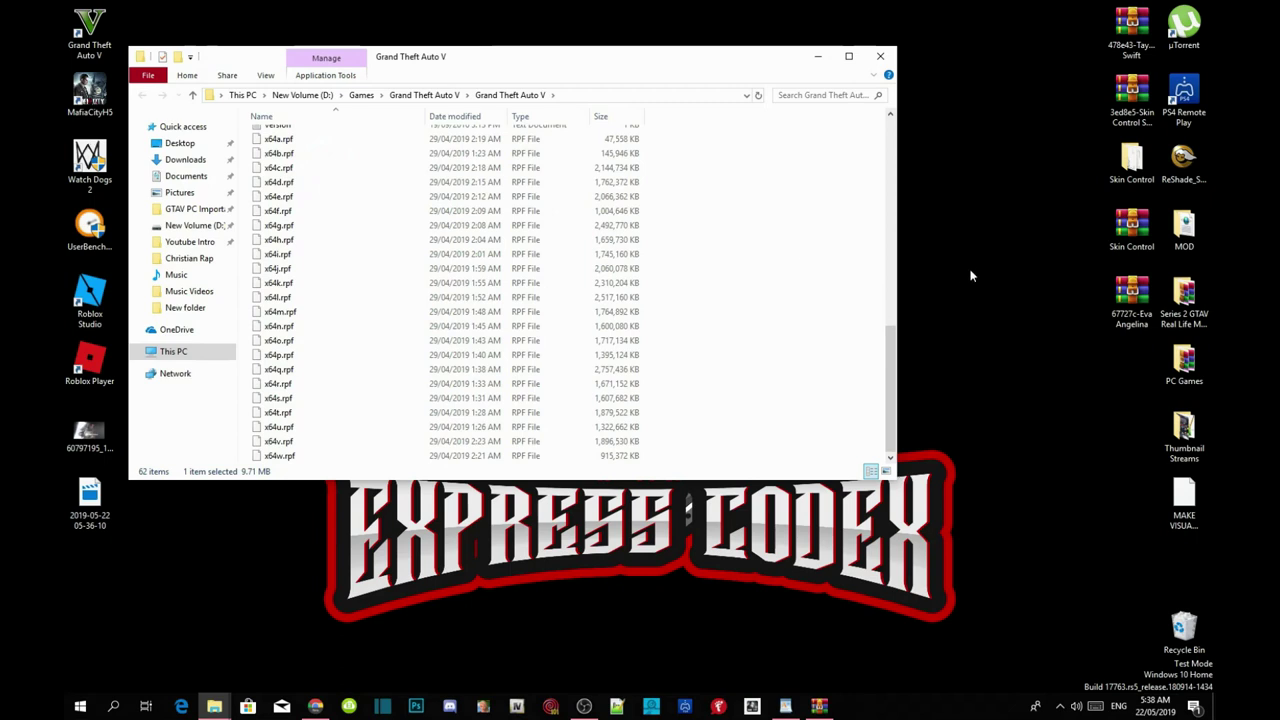
{"action": "double_click", "coordinate": [1143, 155]}
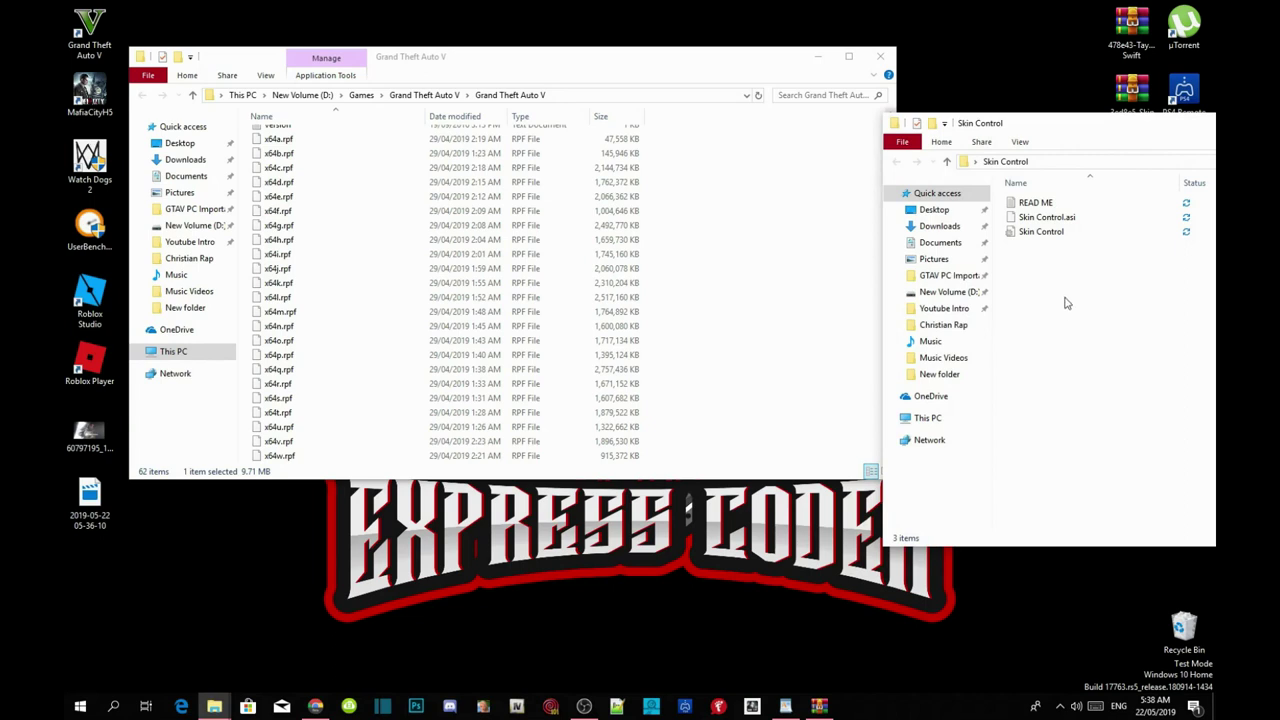
- Copy Skin Control.asi and the Skin Control settings file into the Grand Theft Auto V folder
{"action": "left_click", "coordinate": [1050, 217]}
{"action": "left_click", "coordinate": [1058, 232], "text": "ctrl"}
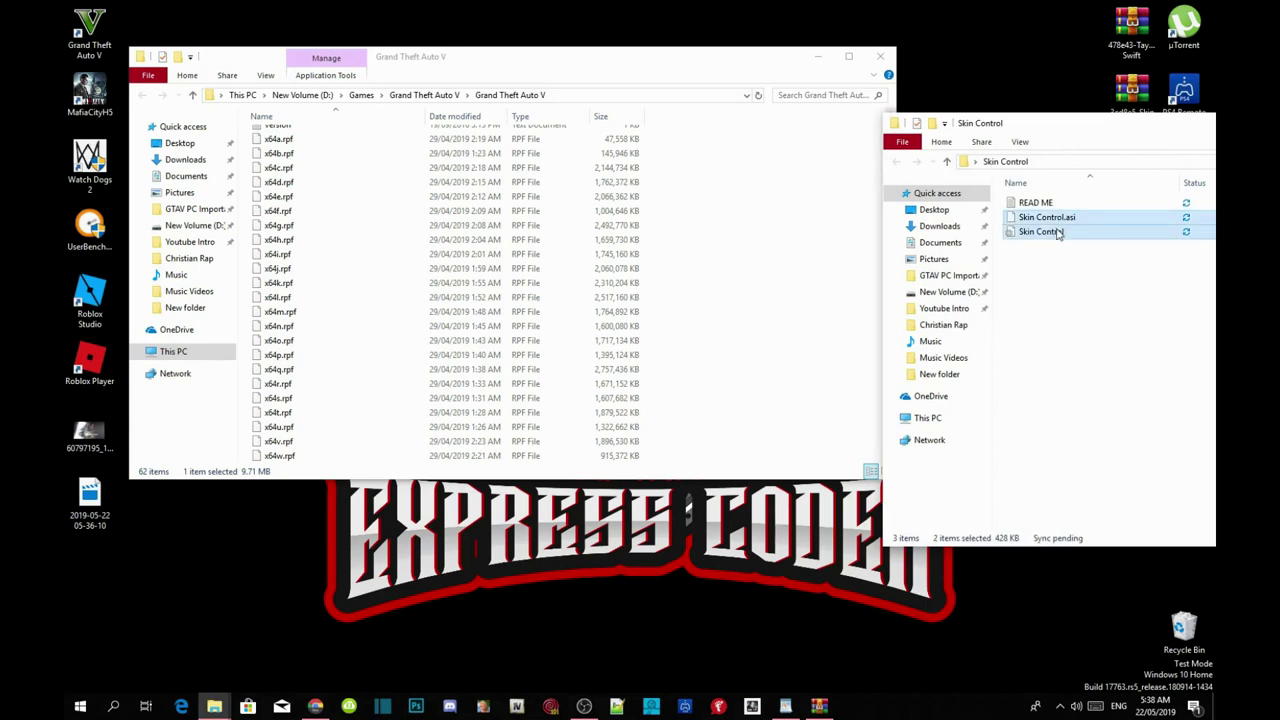
{"action": "left_click_drag", "start_coordinate": [1058, 232], "coordinate": [803, 283]}
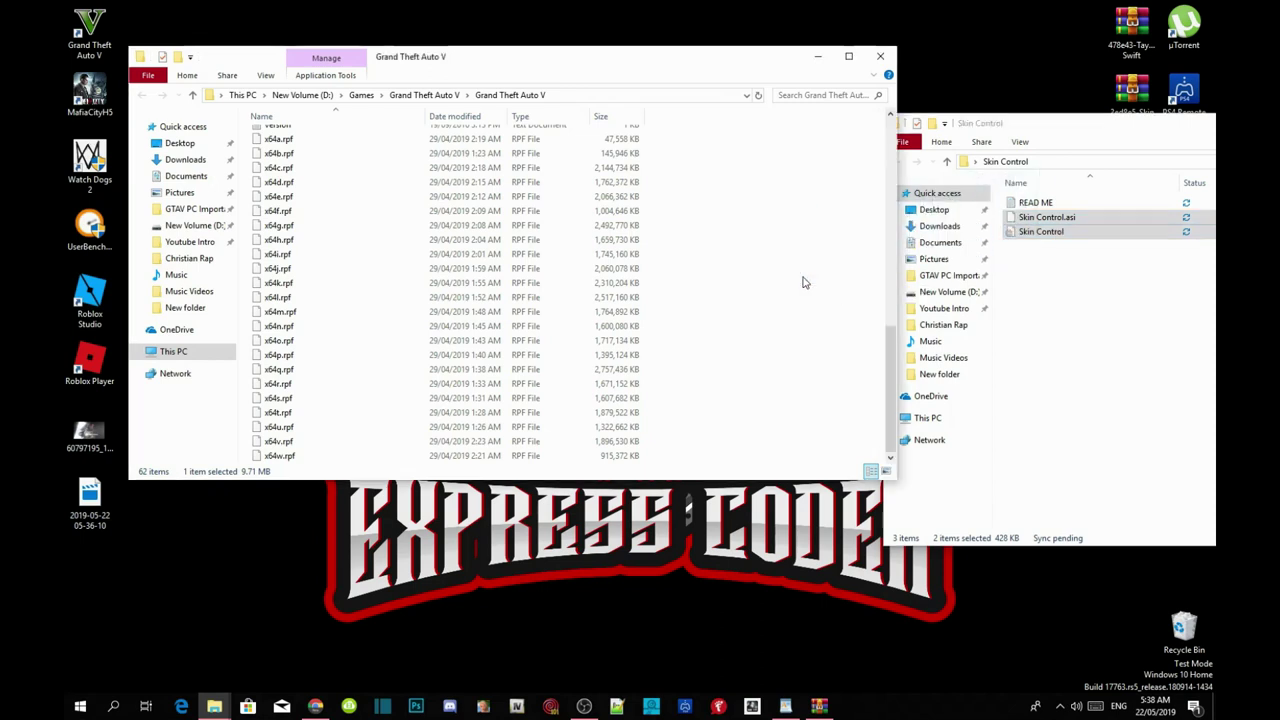
{"action": "left_click", "coordinate": [1055, 342]}
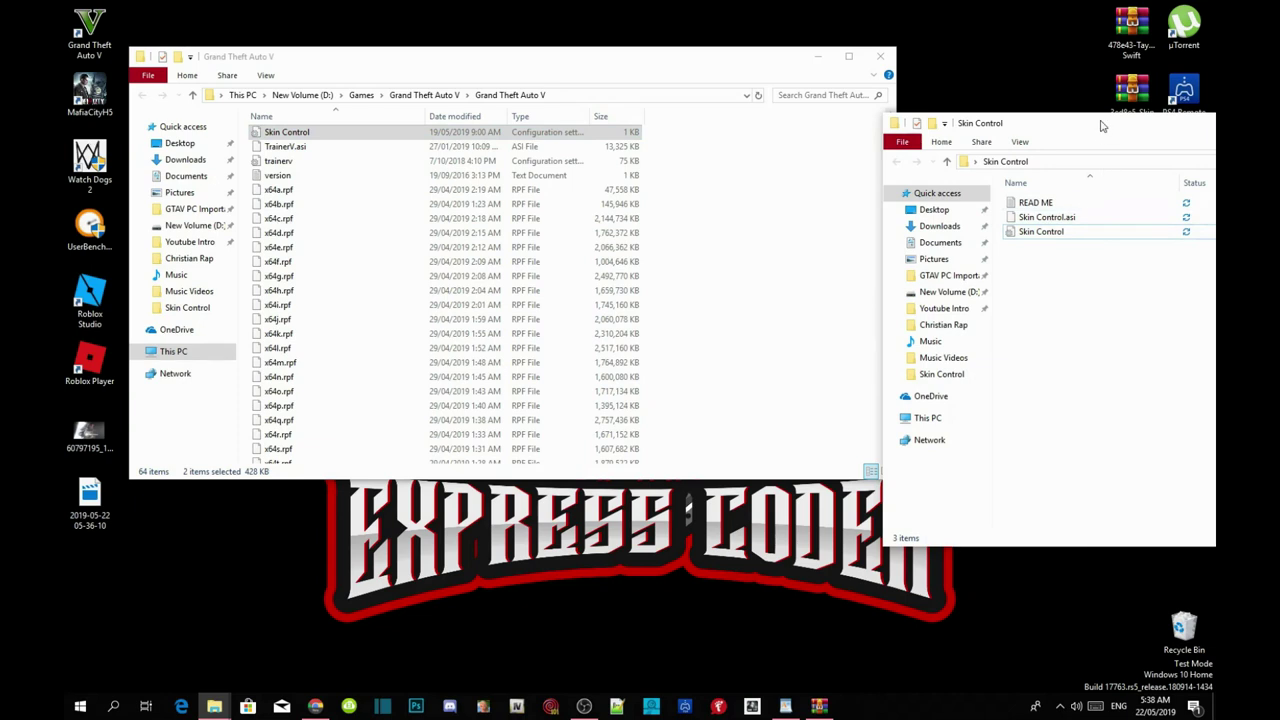
- Close the Skin Control folder window and clear the selection in the game folder
{"action": "left_click_drag", "start_coordinate": [1101, 126], "coordinate": [481, 161]}
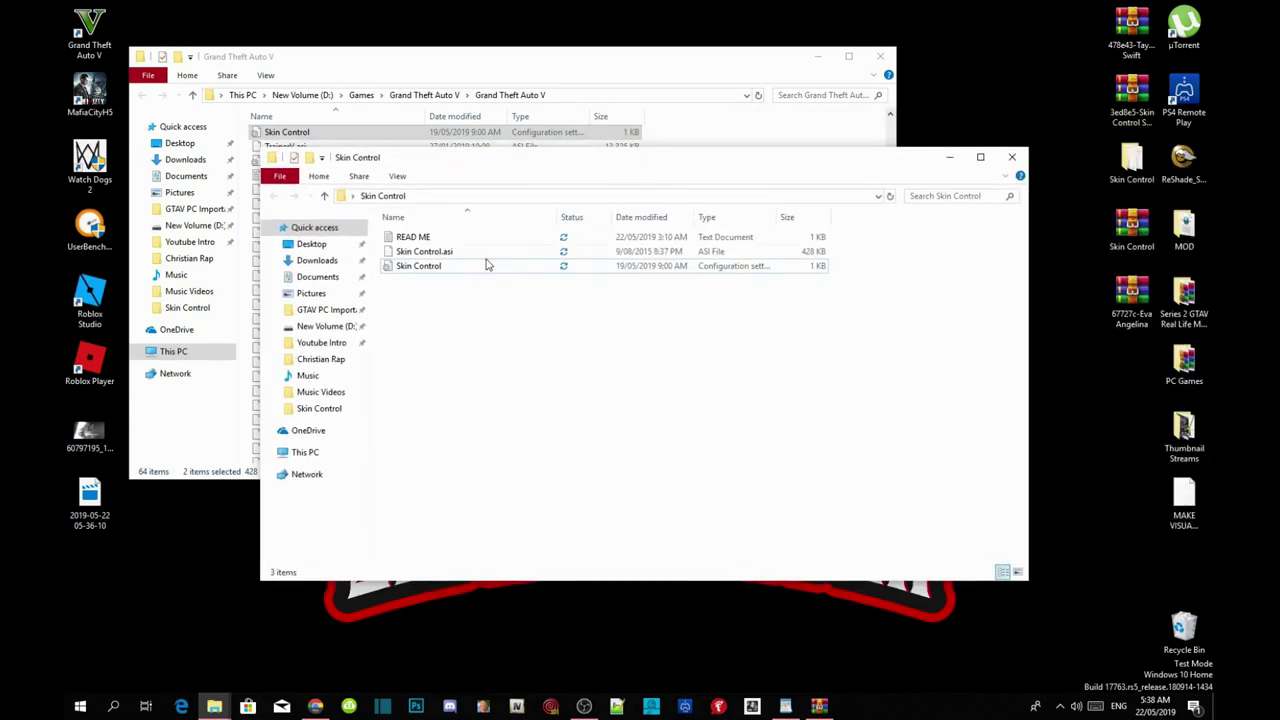
{"action": "left_click", "coordinate": [1012, 157]}
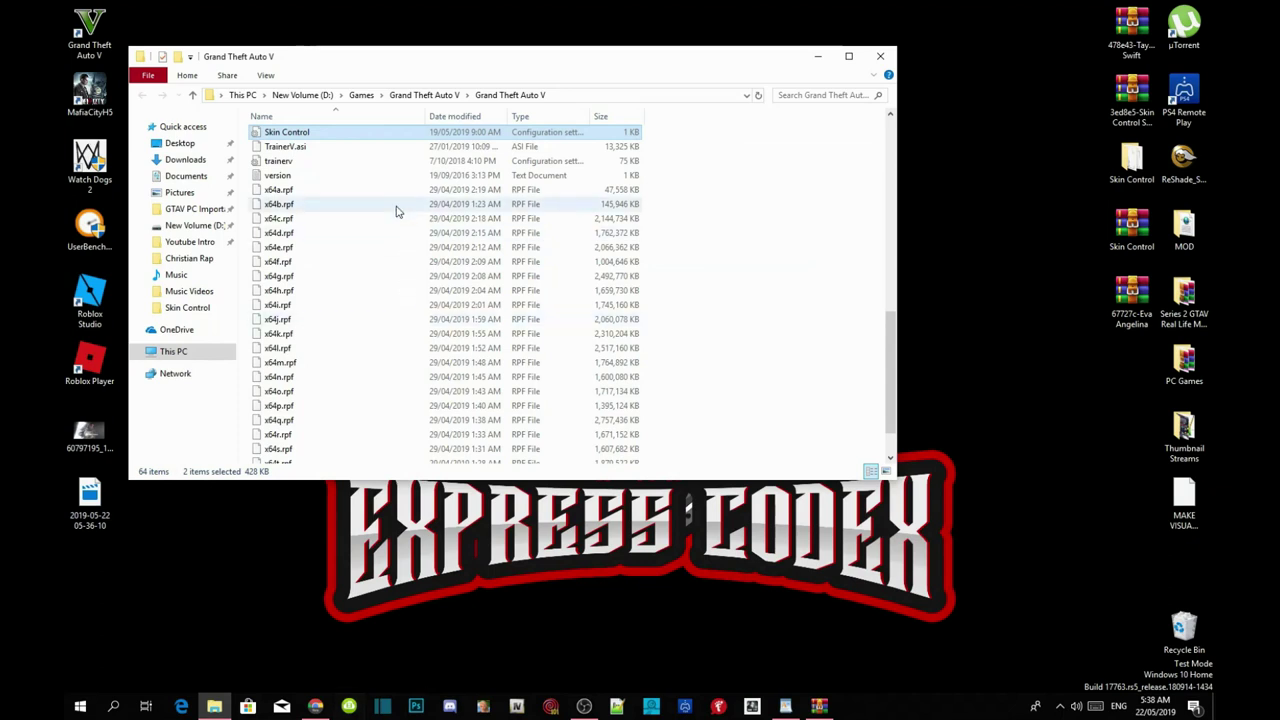
{"action": "scroll", "coordinate": [395, 210], "scroll_direction": "up", "scroll_amount": 1}
{"action": "scroll", "coordinate": [395, 215], "scroll_direction": "up", "scroll_amount": 2}
{"action": "scroll", "coordinate": [360, 270], "scroll_direction": "down", "scroll_amount": 1}
{"action": "scroll", "coordinate": [355, 275], "scroll_direction": "up", "scroll_amount": 1}
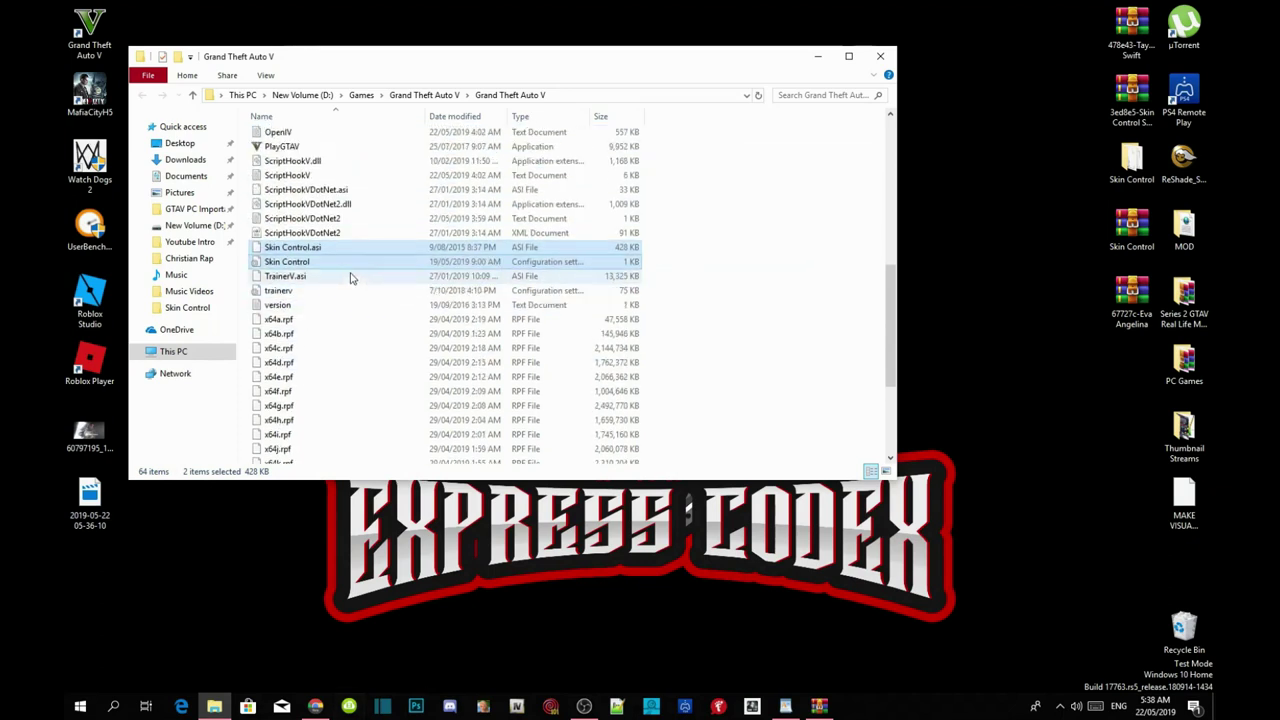
{"action": "left_click", "coordinate": [686, 235]}
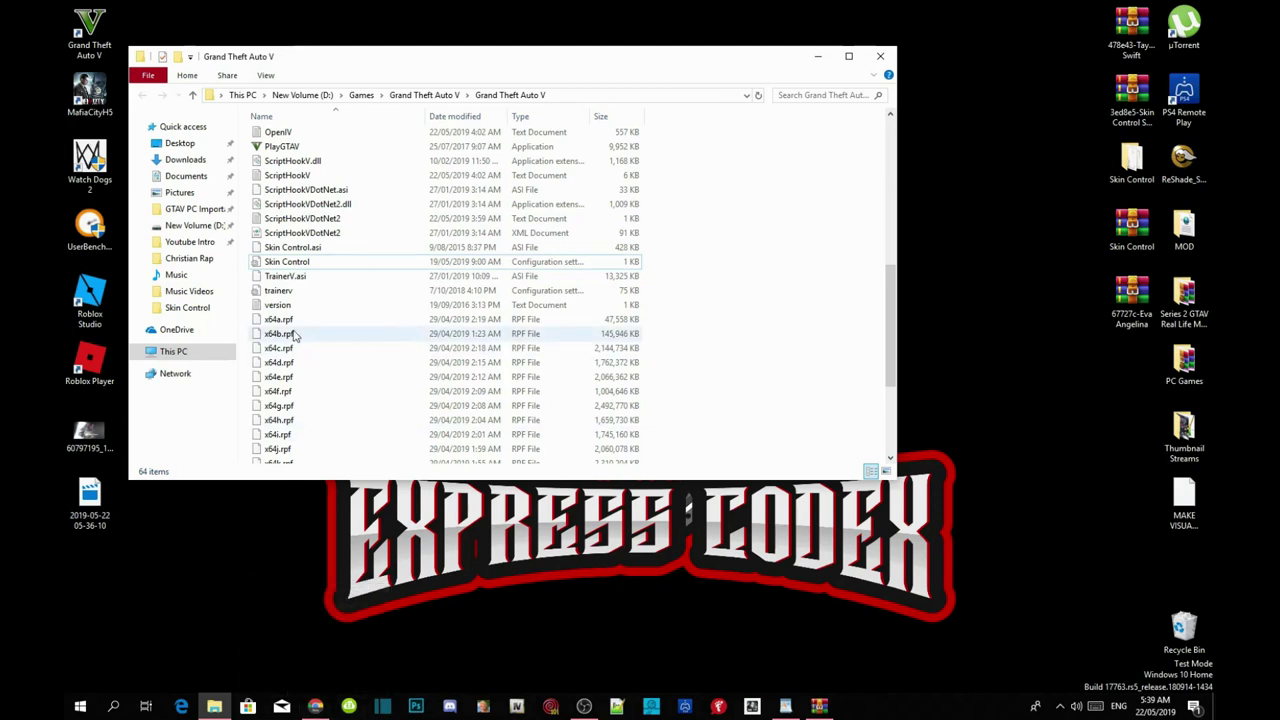
- Edit Skin Control.ini (Hotkey: 121) in Notepad++, then bring Chrome back up
{"action": "right_click", "coordinate": [308, 263]}
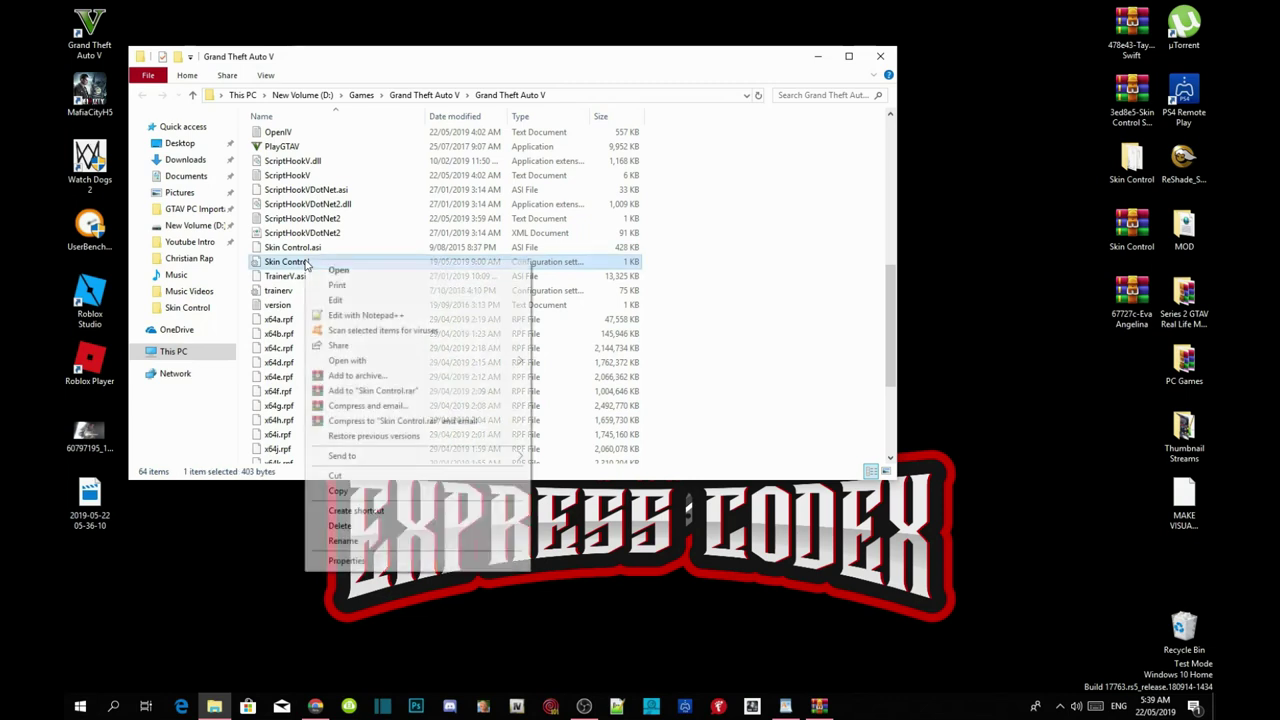
{"action": "left_click", "coordinate": [370, 318]}
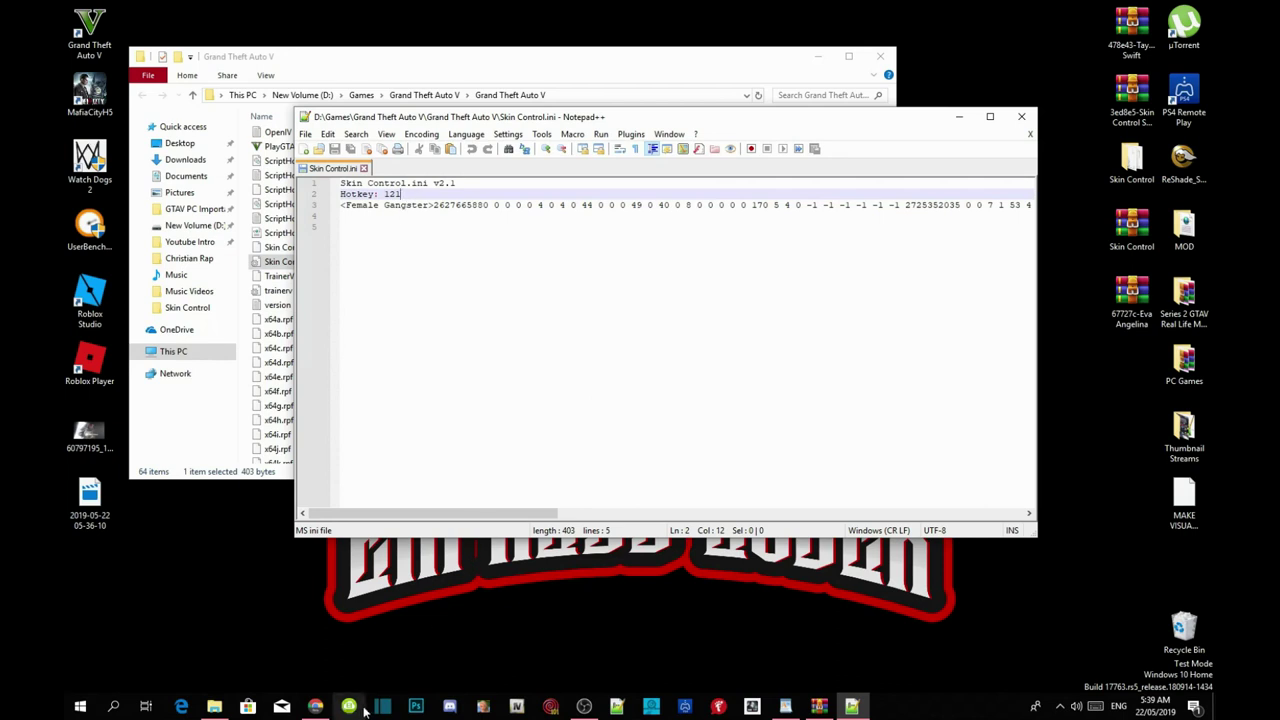
{"action": "left_click", "coordinate": [315, 706]}
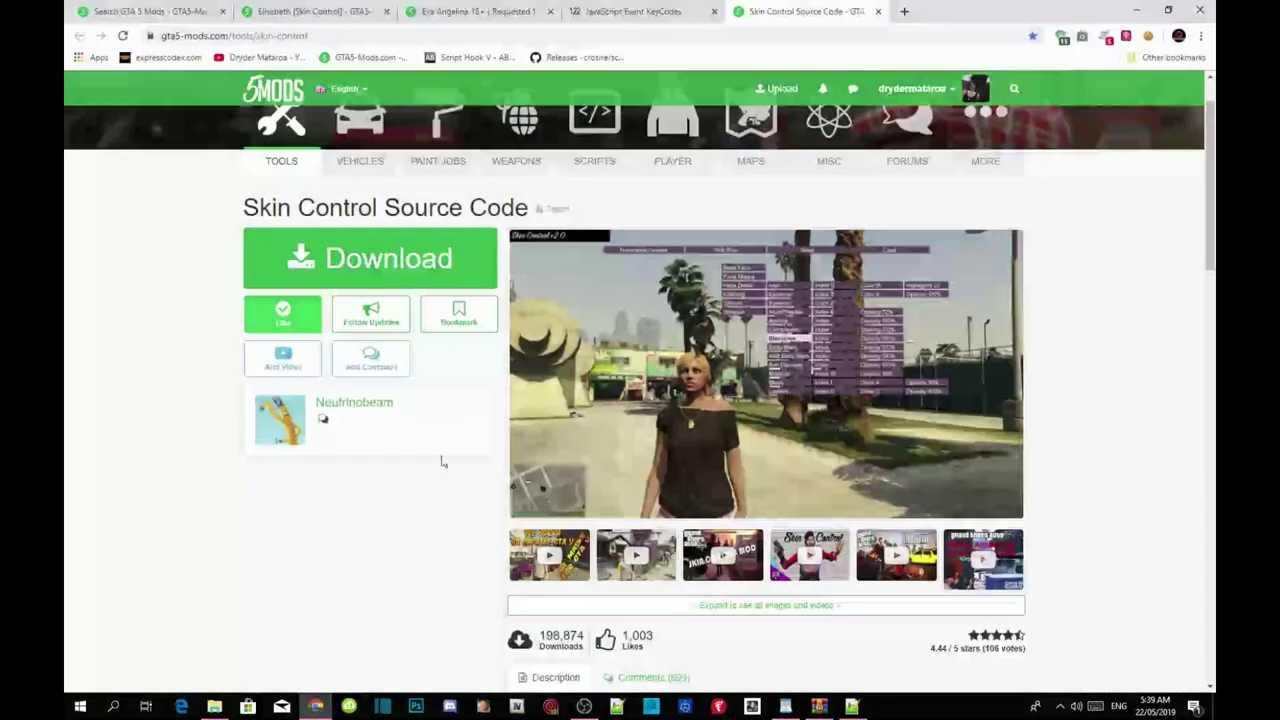
- On keycode.info, read codes for a (65), s (83), f, h, e, w, x, c, and confirm F11 is 122
{"action": "left_click", "coordinate": [656, 8]}
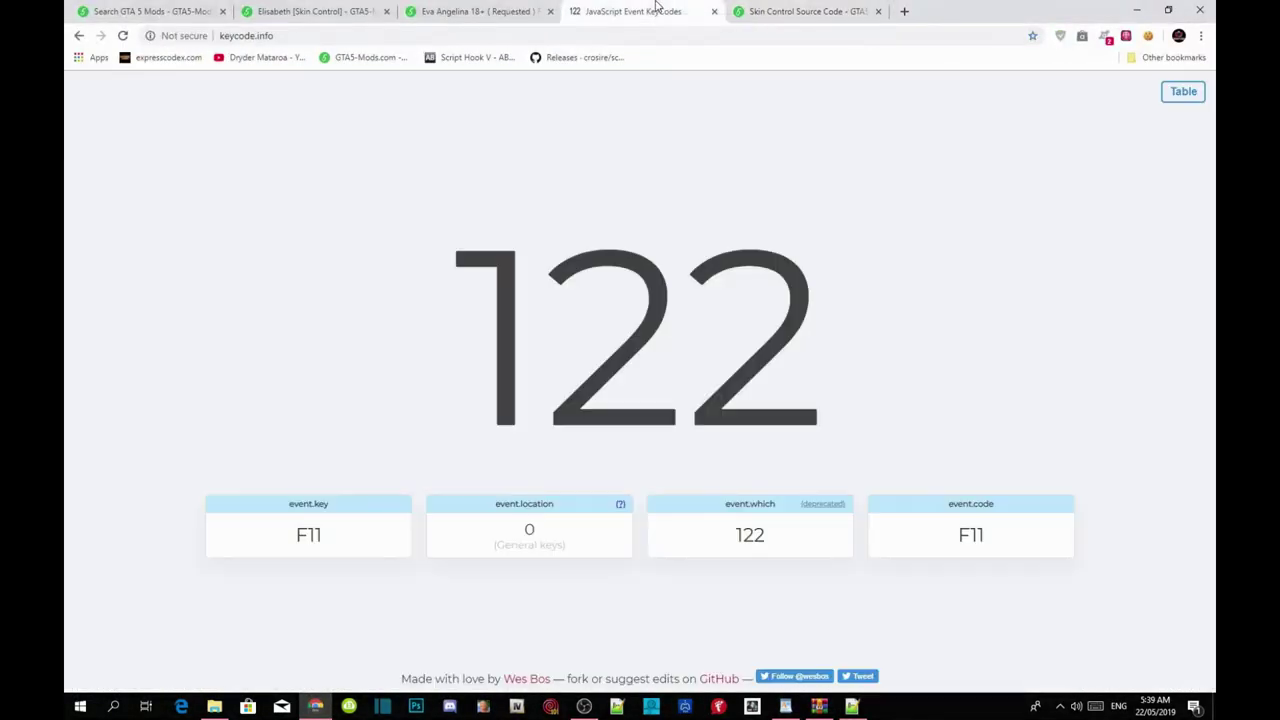
{"action": "key", "text": "a"}
{"action": "key", "text": "s"}
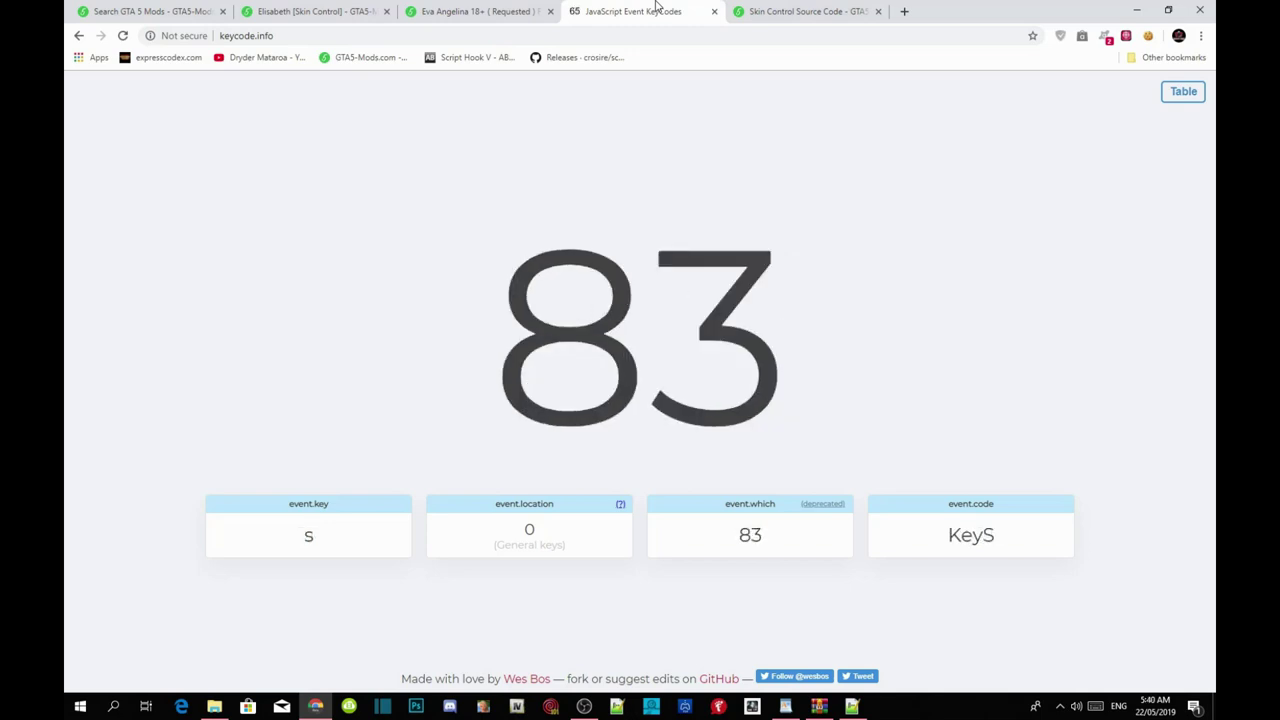
{"action": "key", "text": "f"}
{"action": "key", "text": "h"}
{"action": "key", "text": "e"}
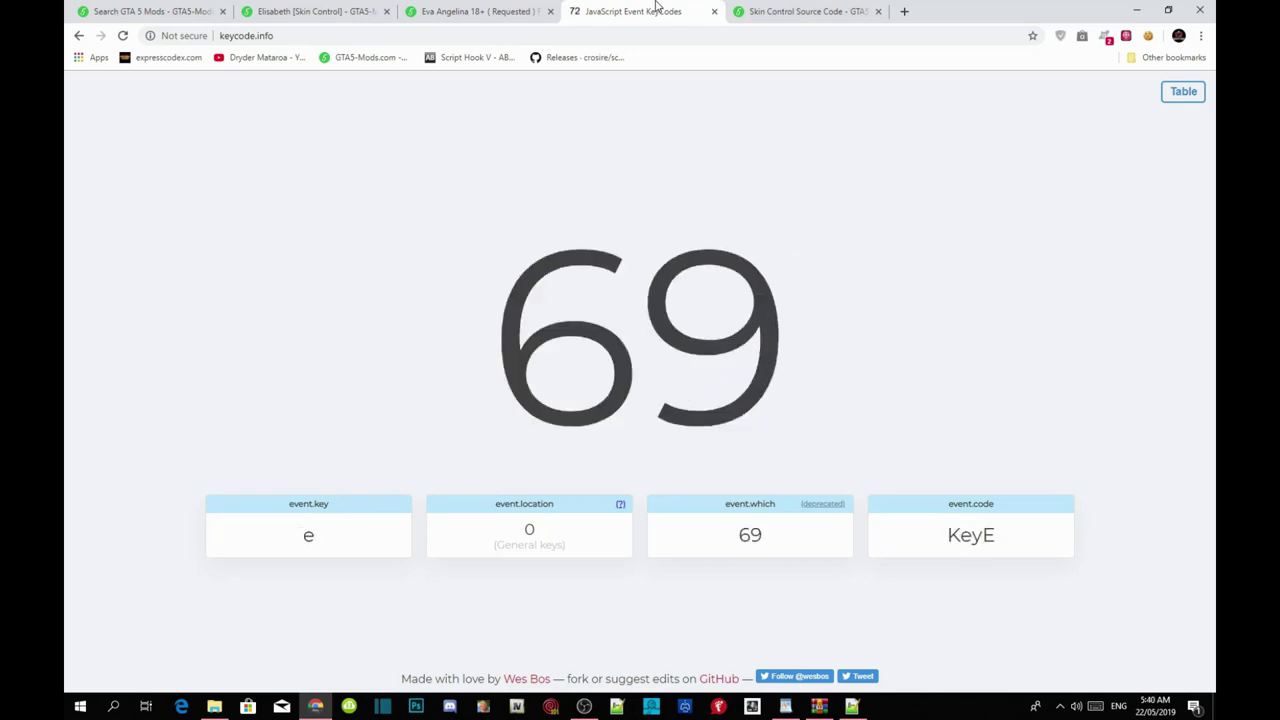
{"action": "key", "text": "w"}
{"action": "key", "text": "x"}
{"action": "key", "text": "c"}
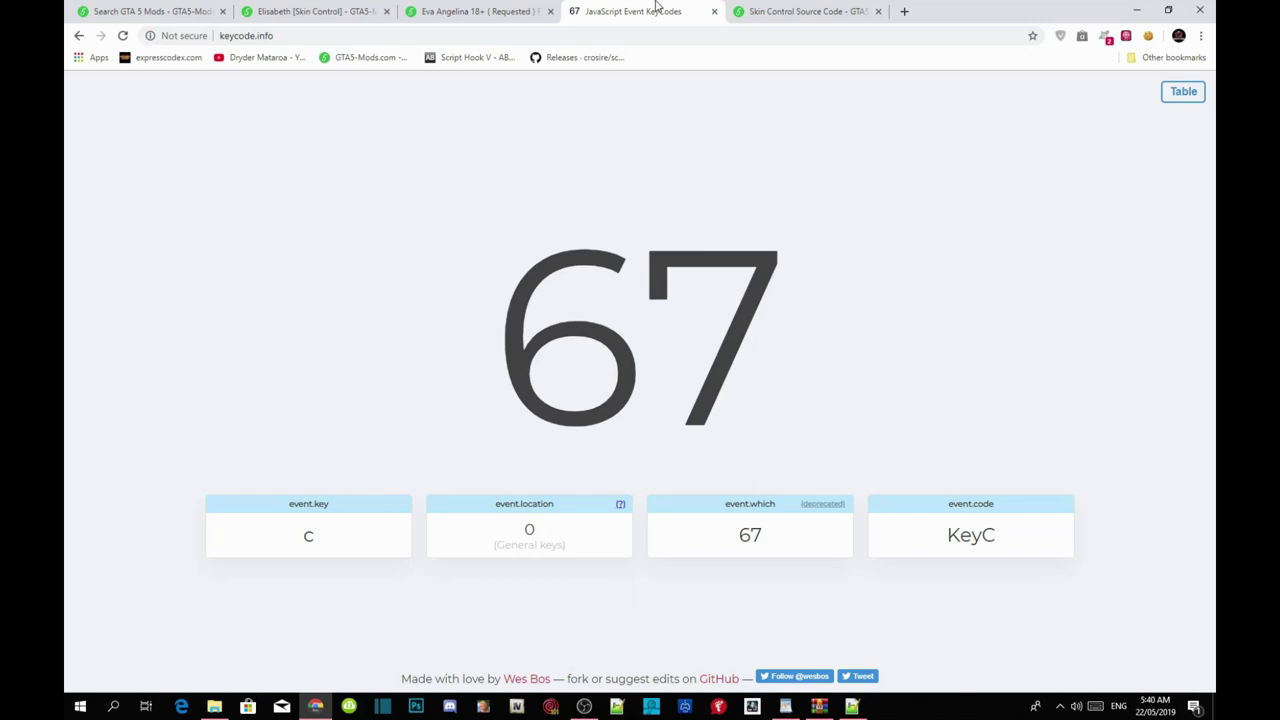
{"action": "key", "text": "F11"}
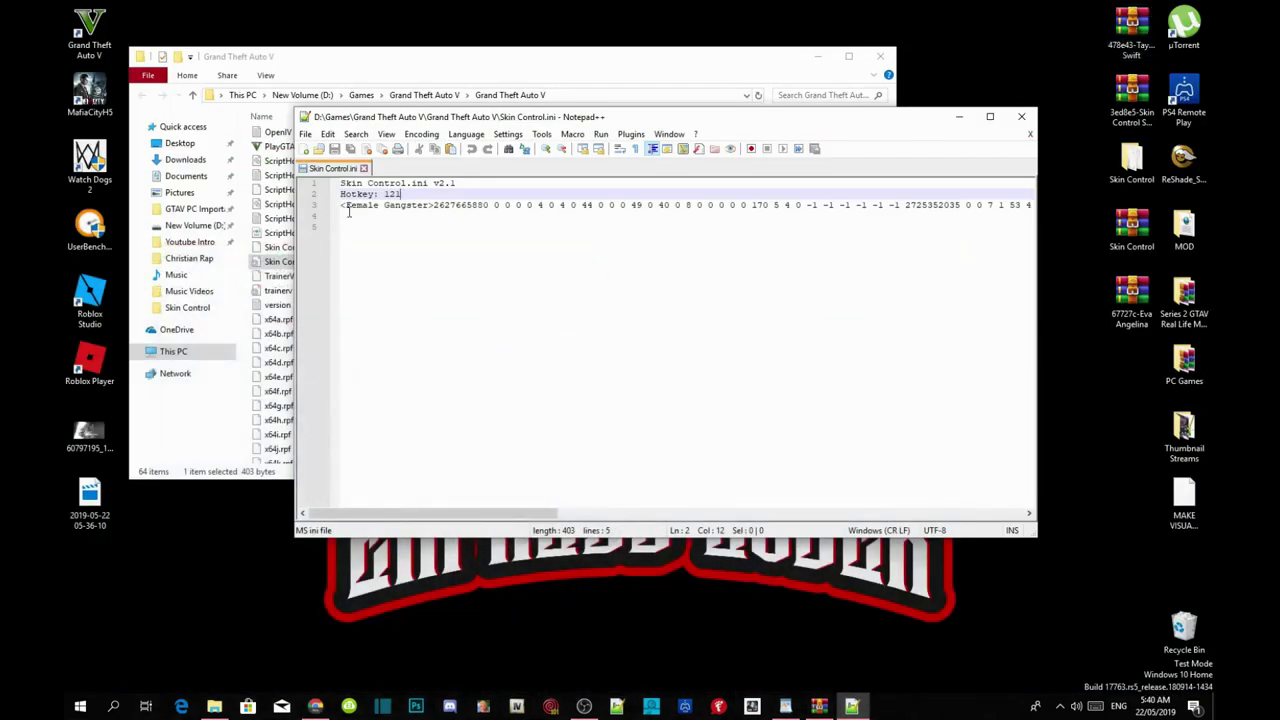
- Change the Skin Control.ini hotkey from 121 to 122, save, and close Notepad++
{"action": "key", "text": "BackSpace"}
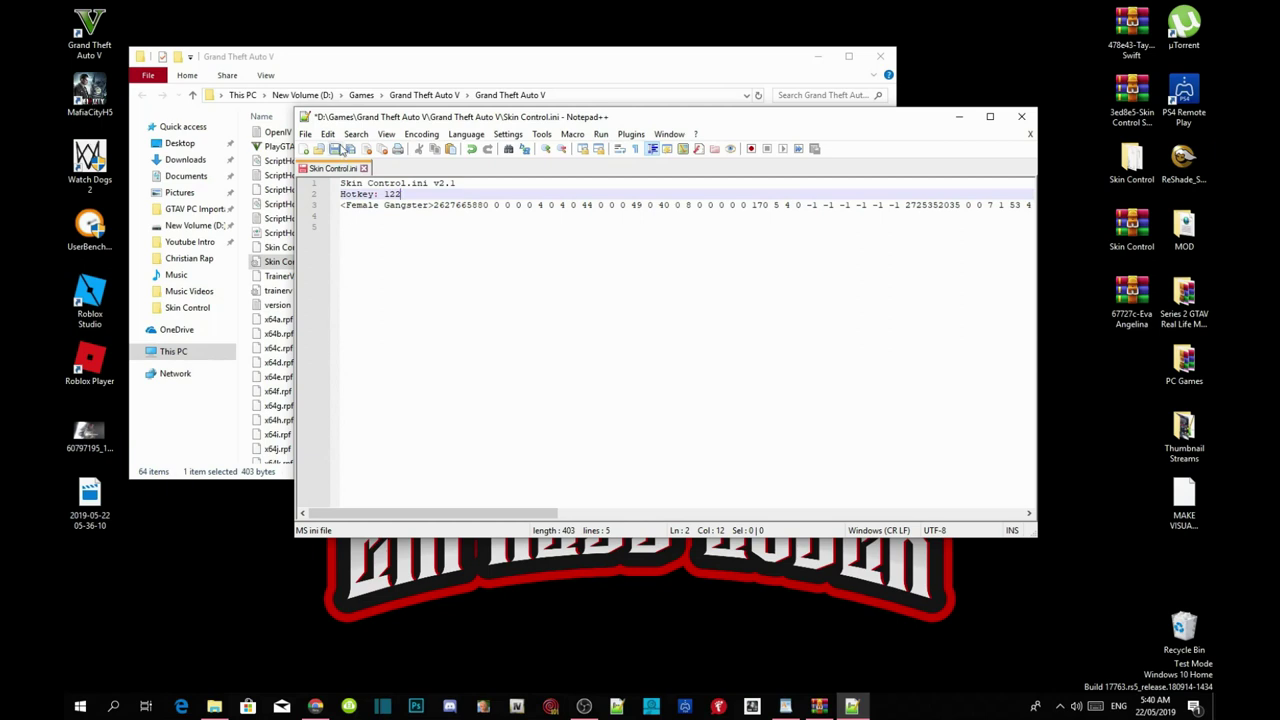
{"action": "left_click", "coordinate": [336, 150]}
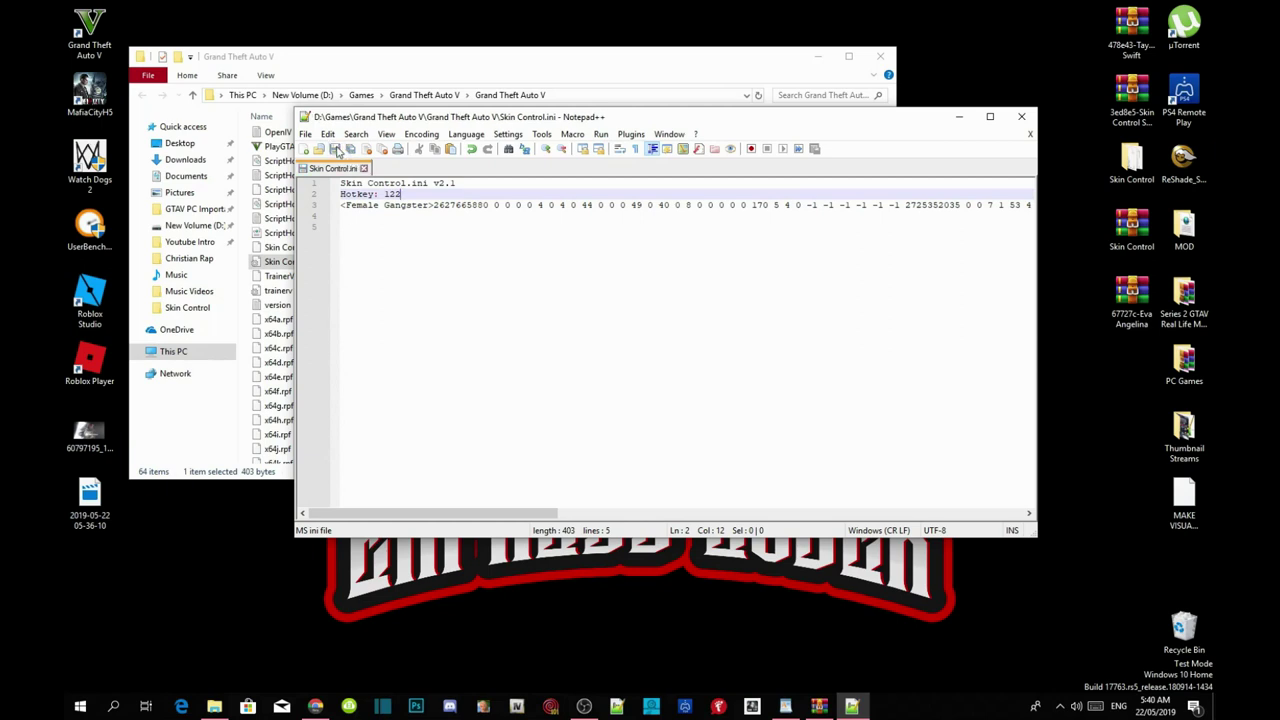
{"action": "left_click", "coordinate": [1021, 116]}
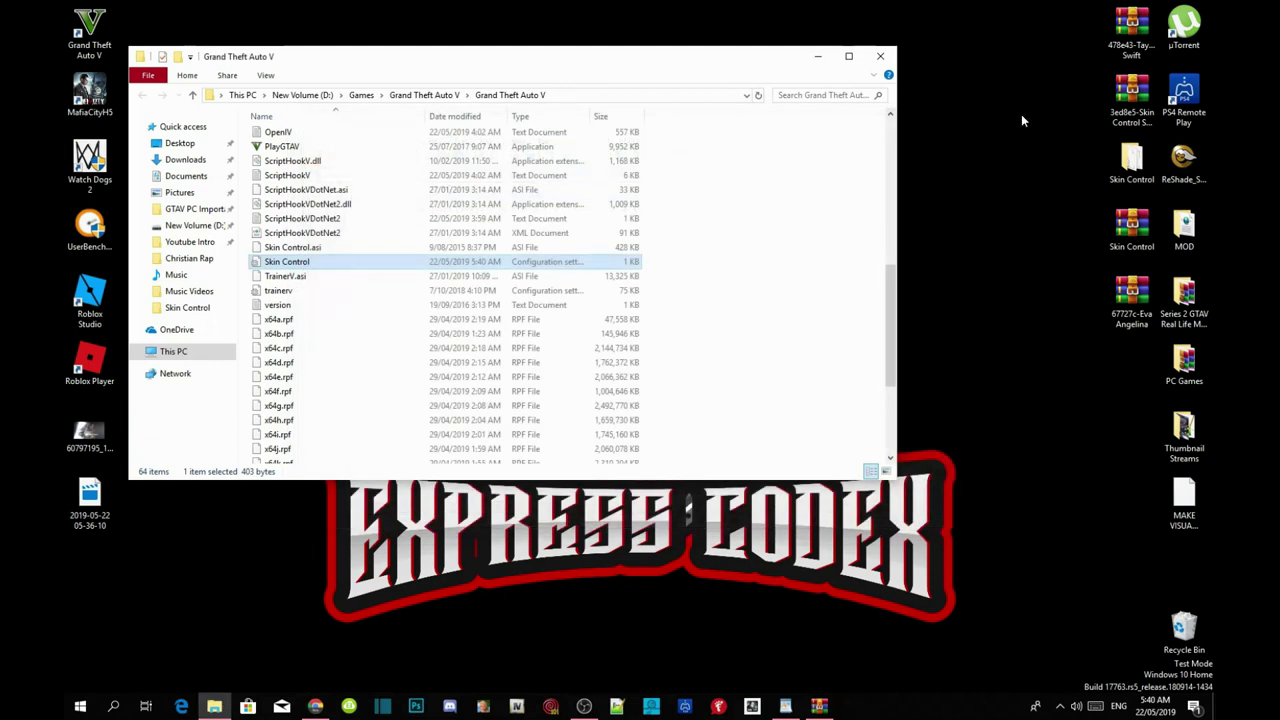
- Refresh the Grand Theft Auto V folder listing and switch Chrome to the Eva Angelina mod tab
{"action": "left_click", "coordinate": [814, 203]}
{"action": "right_click", "coordinate": [814, 203]}
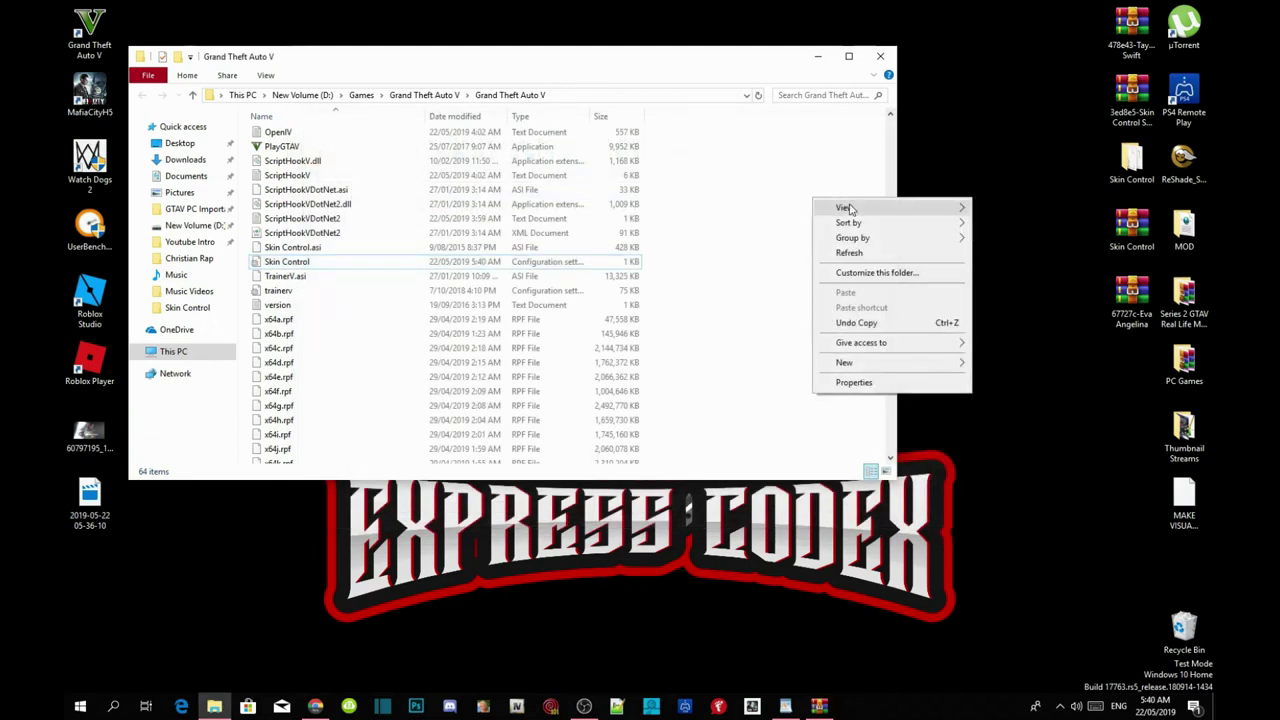
{"action": "left_click", "coordinate": [848, 254]}
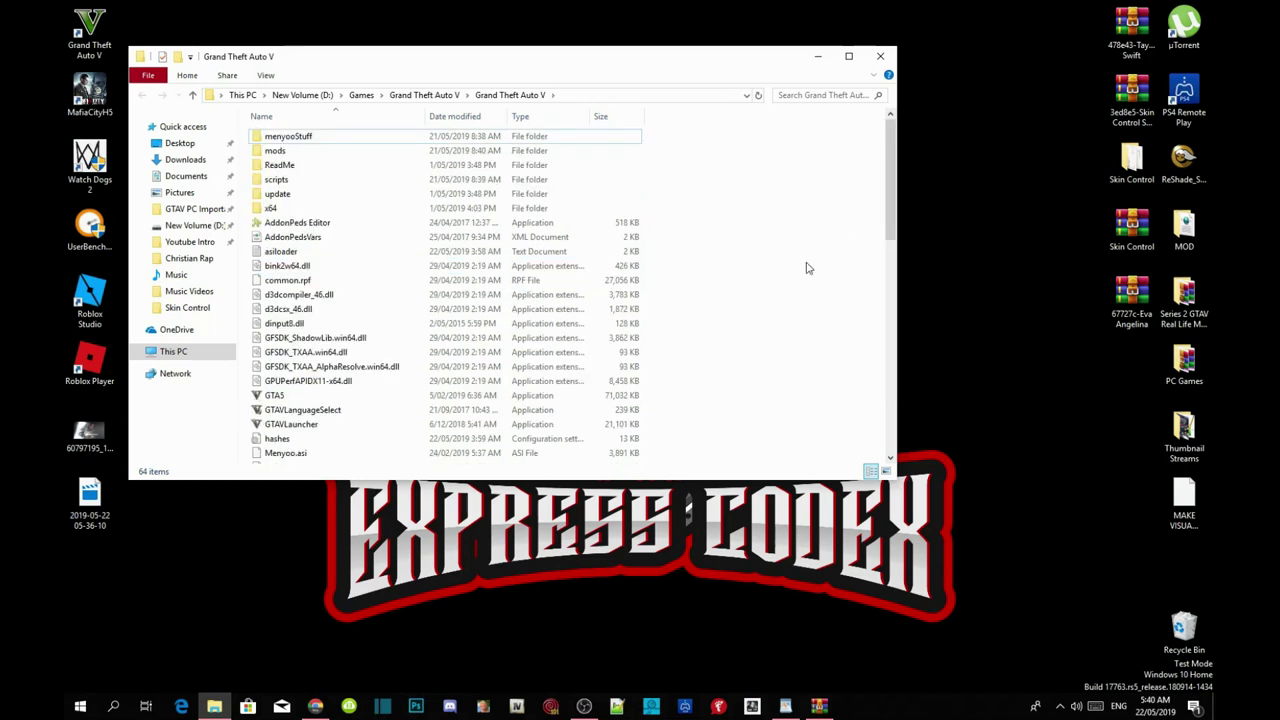
{"action": "scroll", "coordinate": [806, 266], "scroll_direction": "down", "scroll_amount": 5}
{"action": "scroll", "coordinate": [808, 268], "scroll_direction": "down", "scroll_amount": 6}
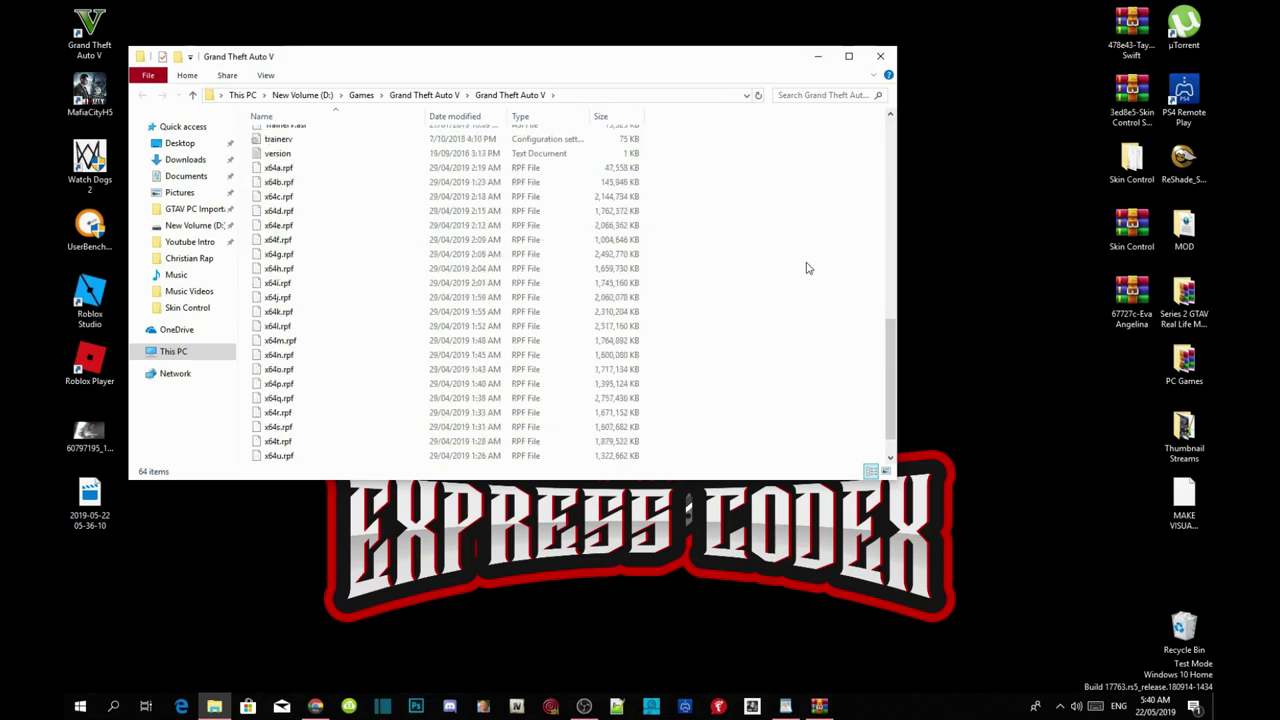
{"action": "scroll", "coordinate": [806, 267], "scroll_direction": "up", "scroll_amount": 3}
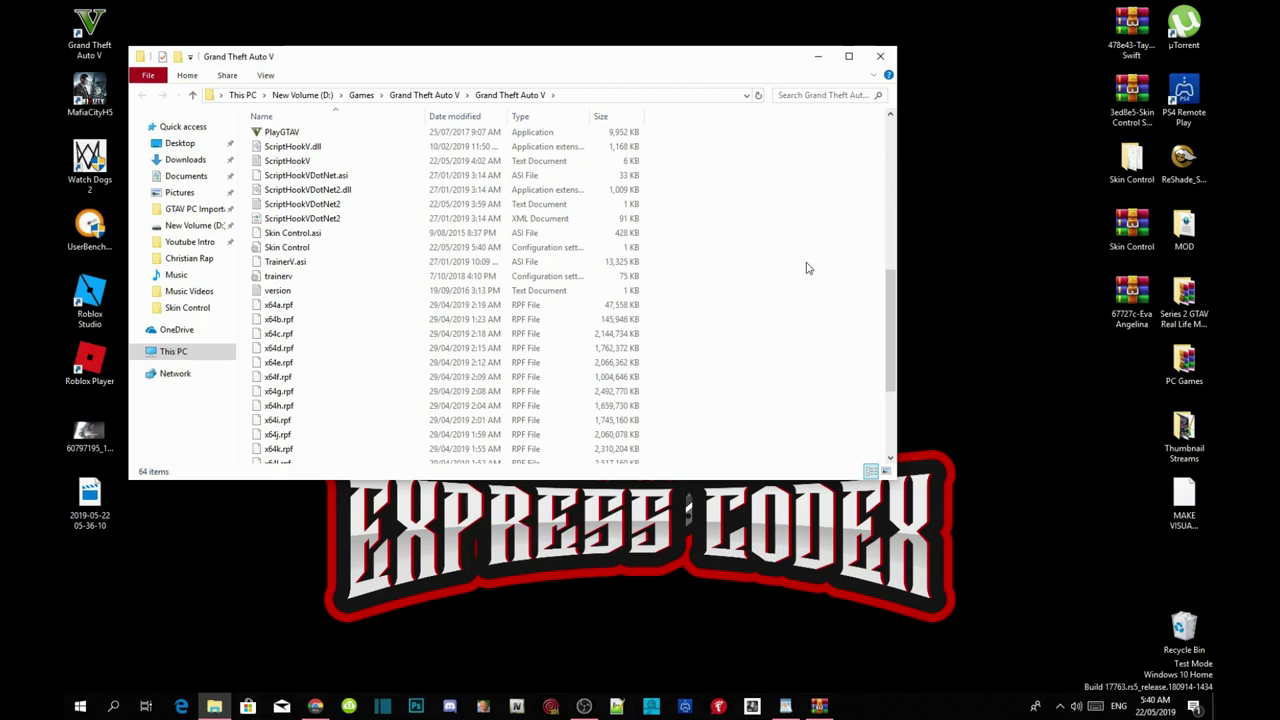
{"action": "left_click", "coordinate": [315, 706]}
{"action": "left_click", "coordinate": [510, 11]}
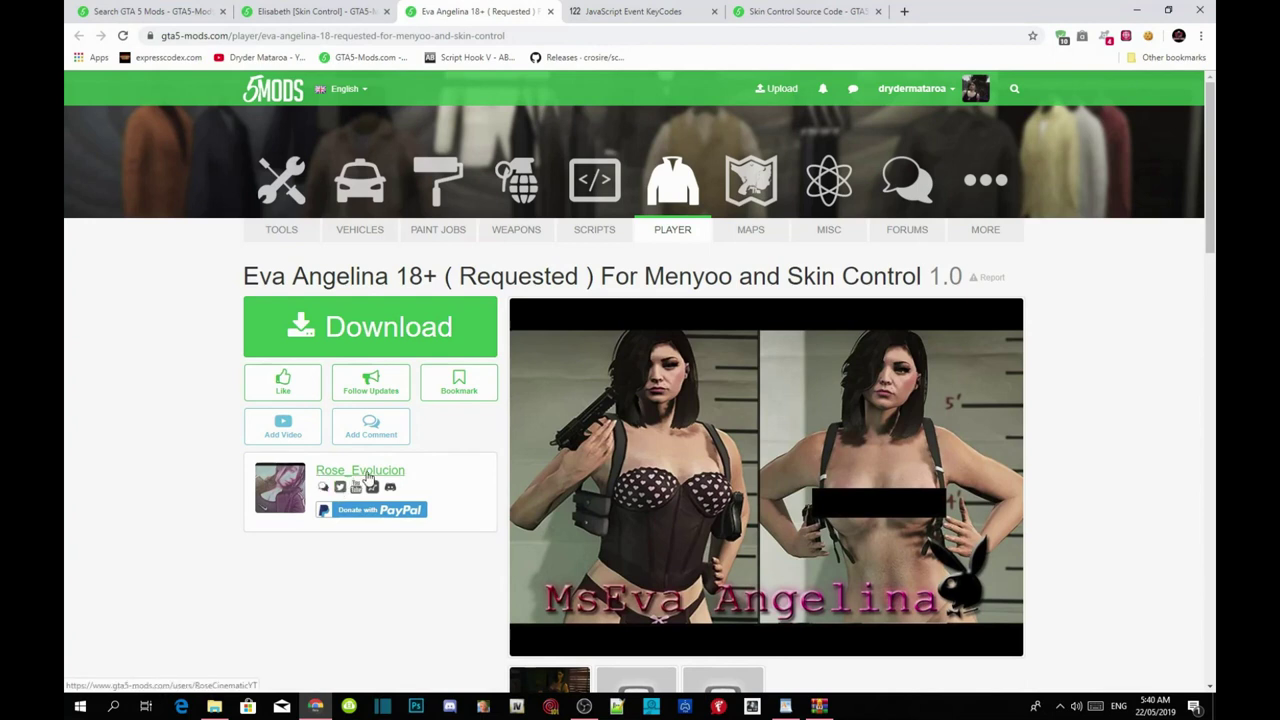
- Read the Eva Angelina install notes, minimize Chrome, and open the Eva Angelina zip archive
{"action": "scroll", "coordinate": [368, 478], "scroll_direction": "down", "scroll_amount": 2}
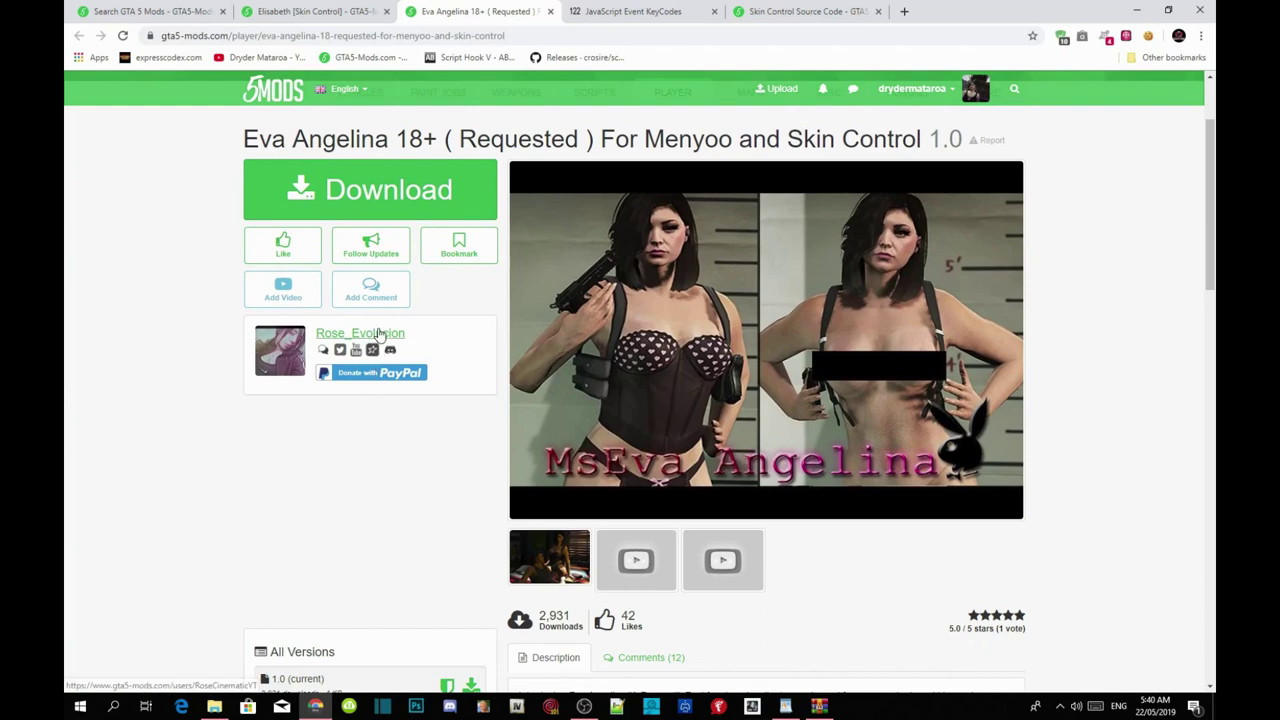
{"action": "scroll", "coordinate": [673, 400], "scroll_direction": "down", "scroll_amount": 5}
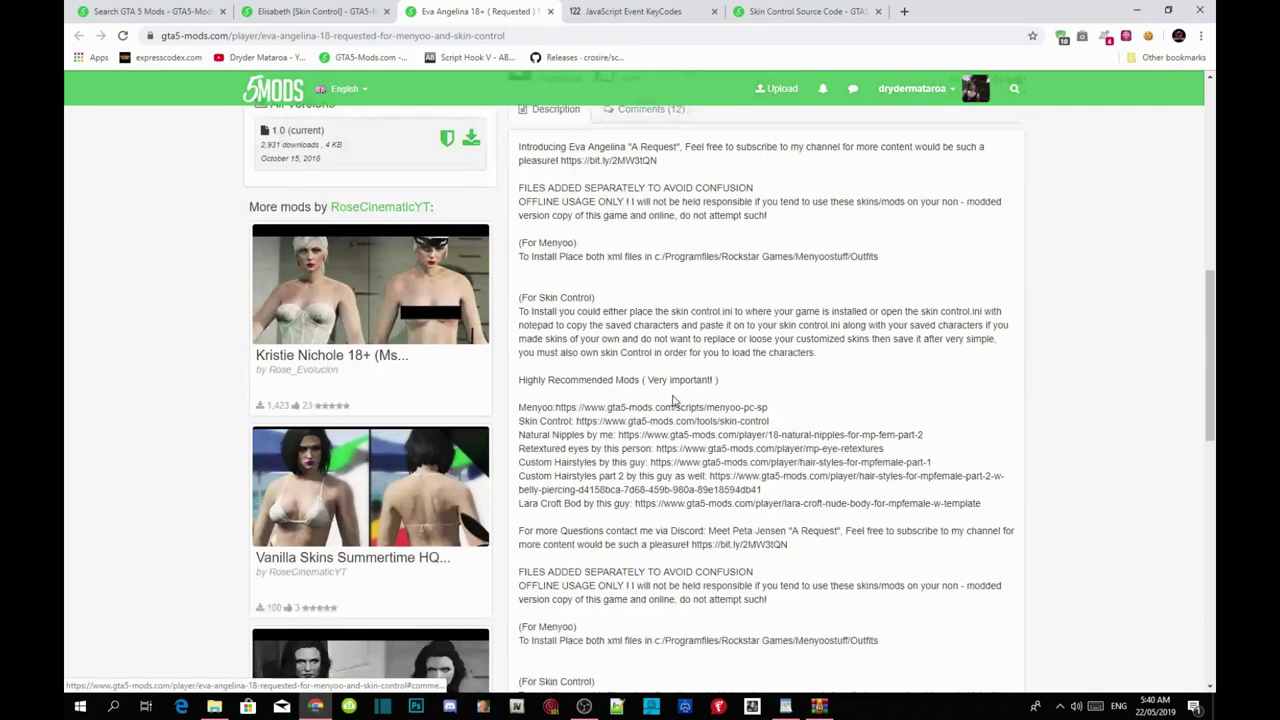
{"action": "scroll", "coordinate": [673, 400], "scroll_direction": "down", "scroll_amount": 6}
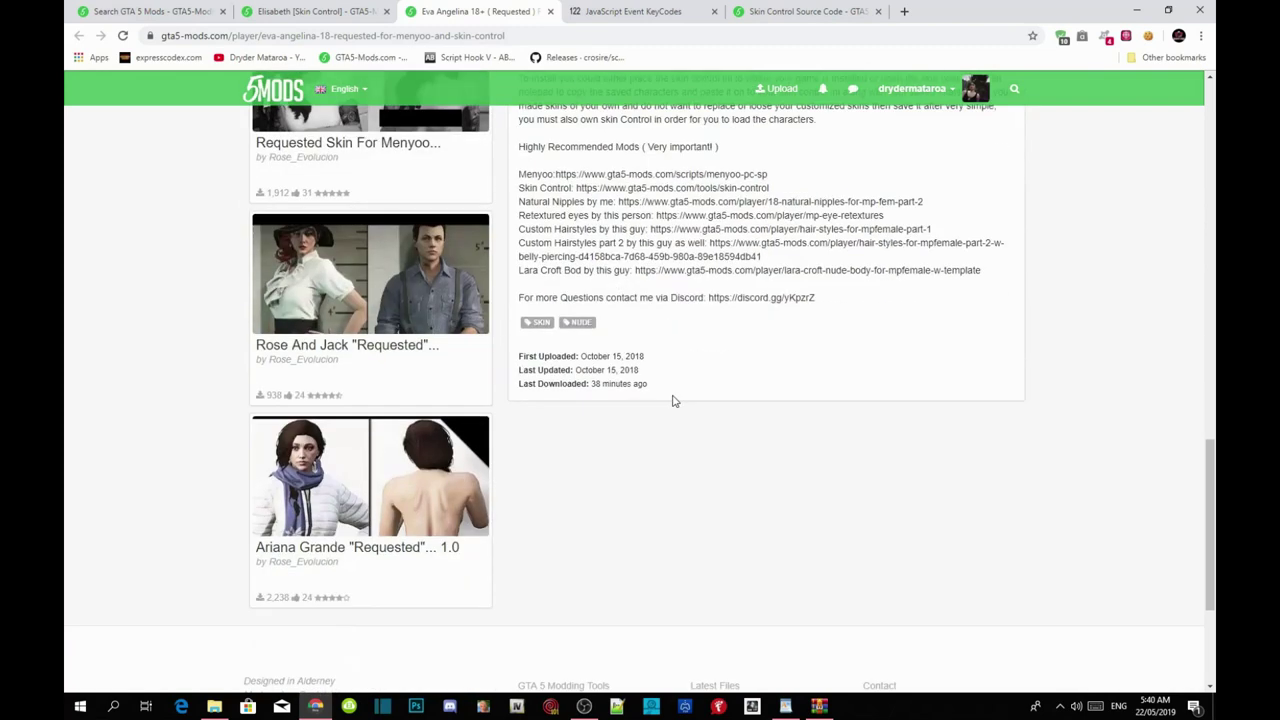
{"action": "scroll", "coordinate": [673, 400], "scroll_direction": "up", "scroll_amount": 5}
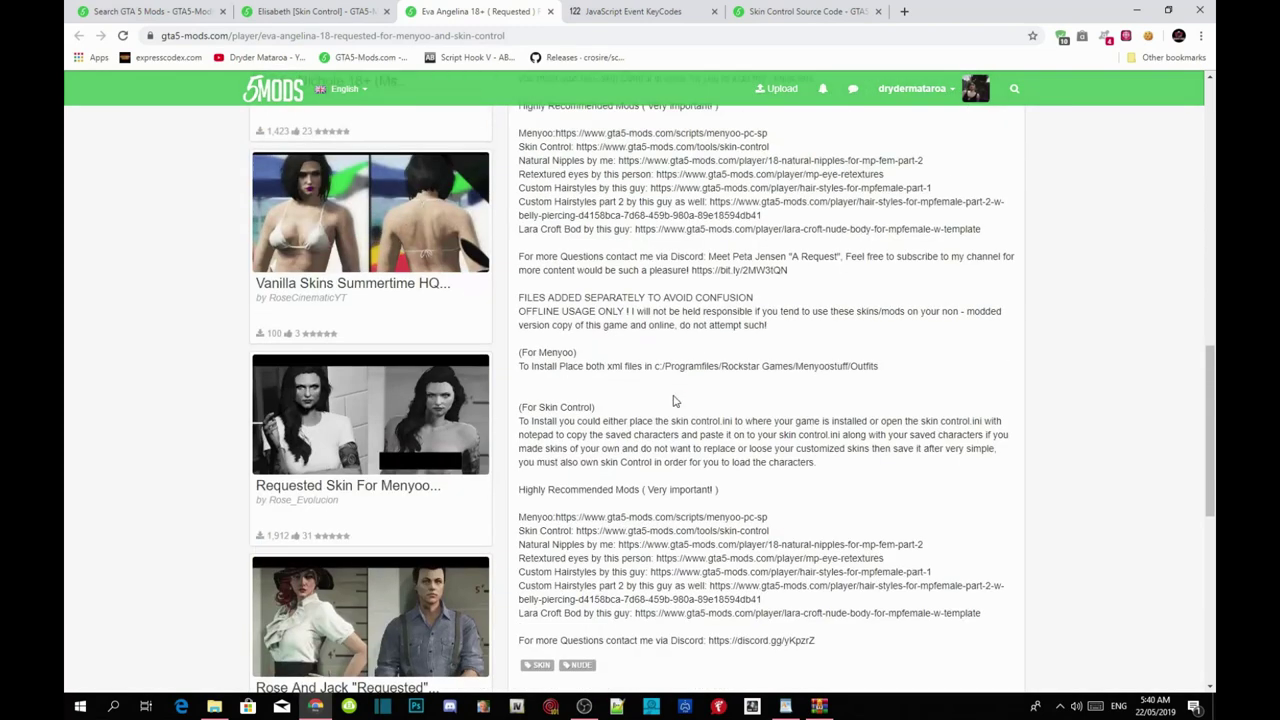
{"action": "scroll", "coordinate": [673, 396], "scroll_direction": "up", "scroll_amount": 15}
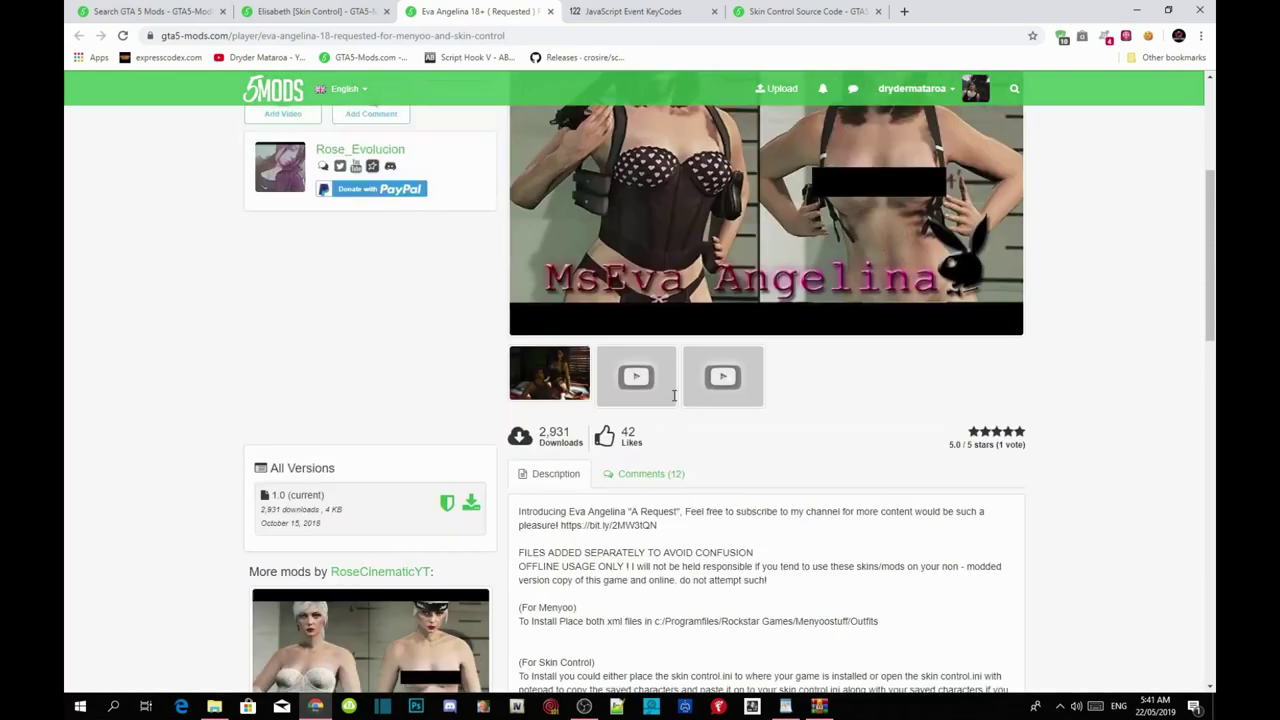
{"action": "scroll", "coordinate": [673, 401], "scroll_direction": "up", "scroll_amount": 1}
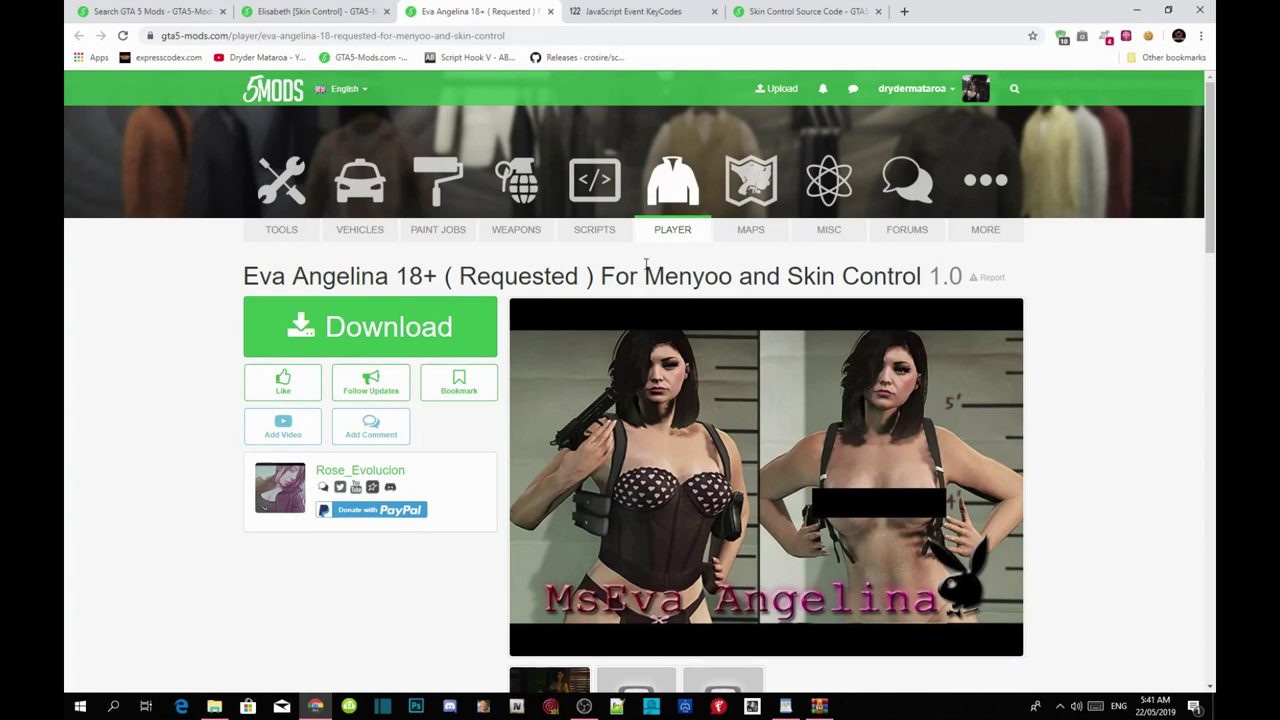
{"action": "left_click", "coordinate": [1138, 15]}
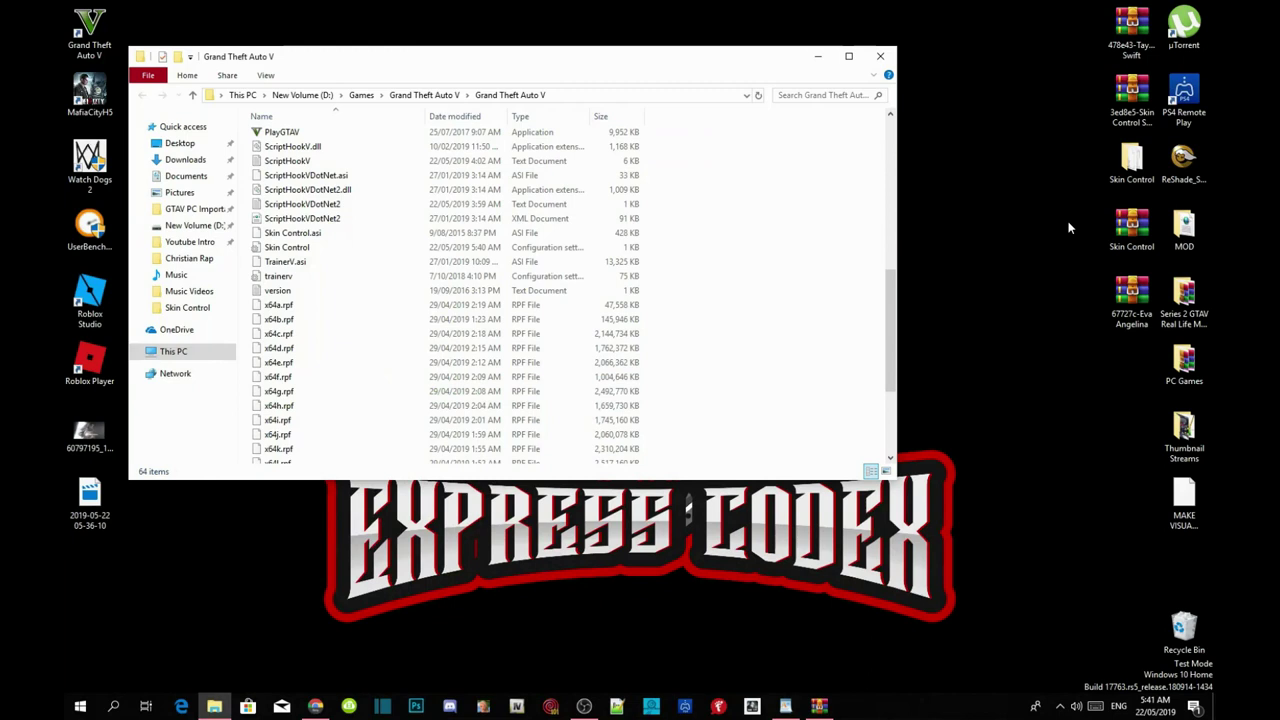
{"action": "double_click", "coordinate": [1141, 313]}
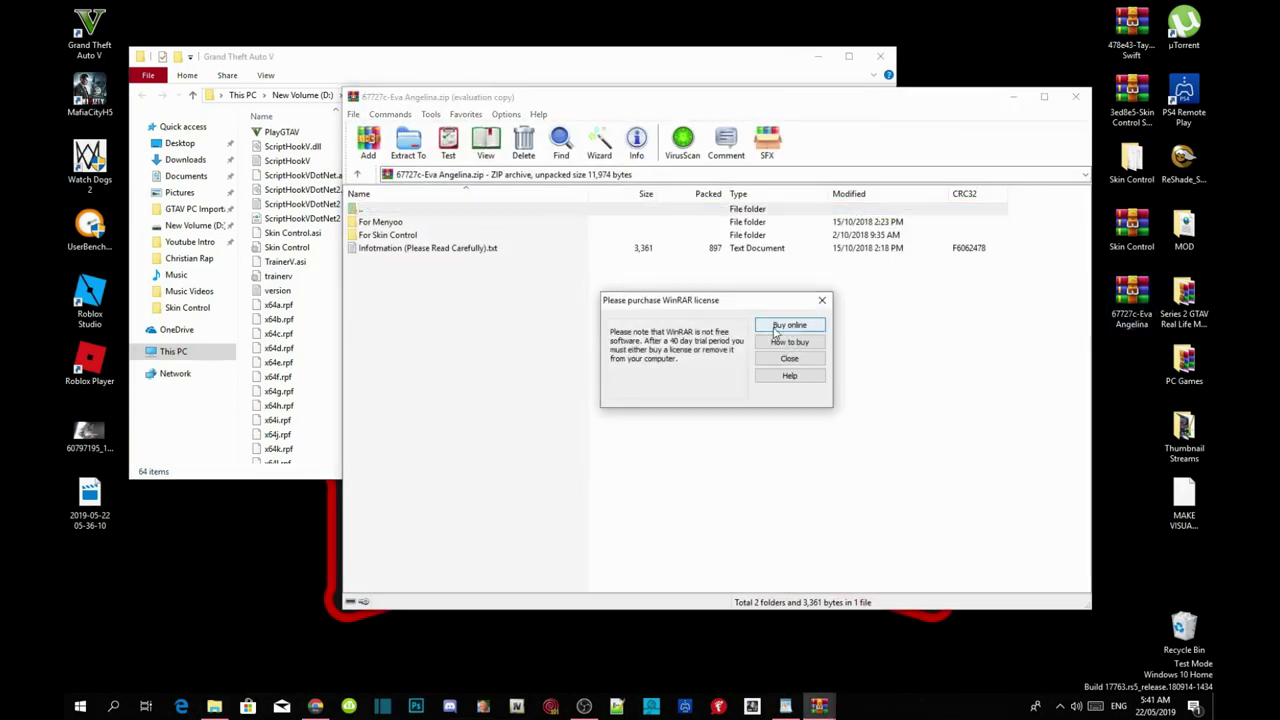
- Dismiss the WinRAR licence reminder, move the archive window aside, and peek into For Menyoo
{"action": "left_click", "coordinate": [821, 299]}
{"action": "left_click_drag", "start_coordinate": [444, 104], "coordinate": [1025, 62]}
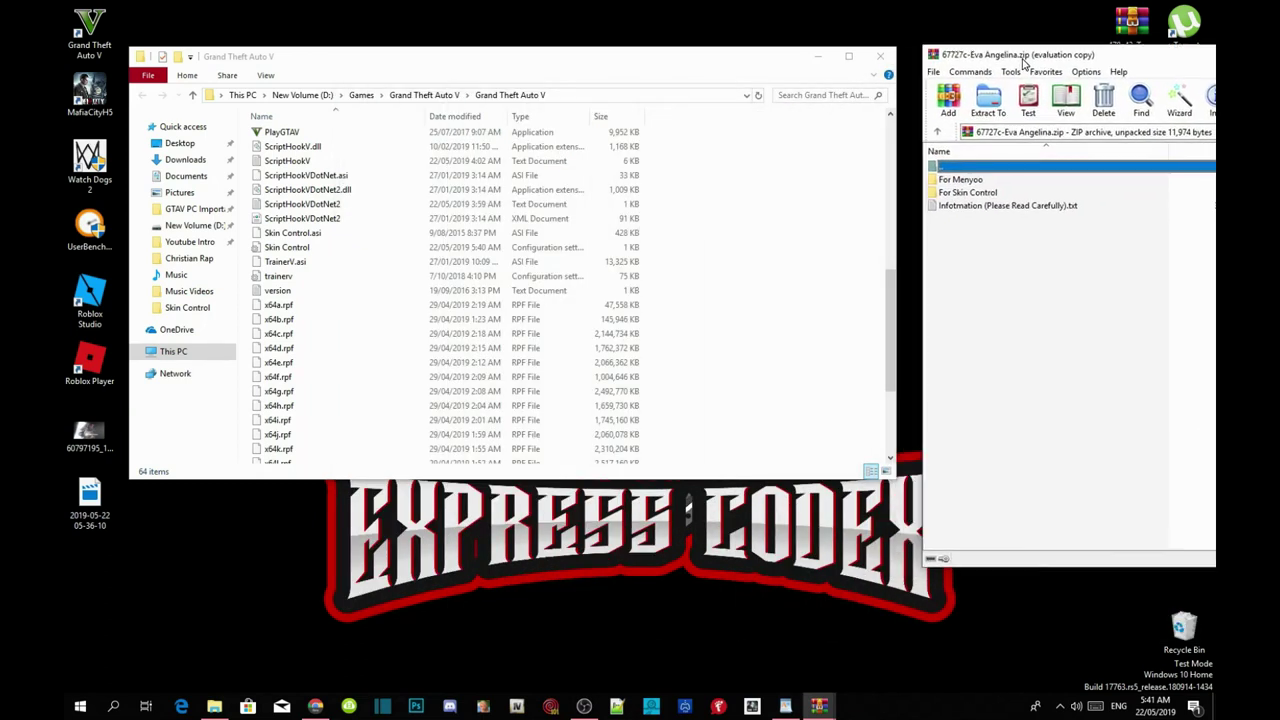
{"action": "double_click", "coordinate": [954, 180]}
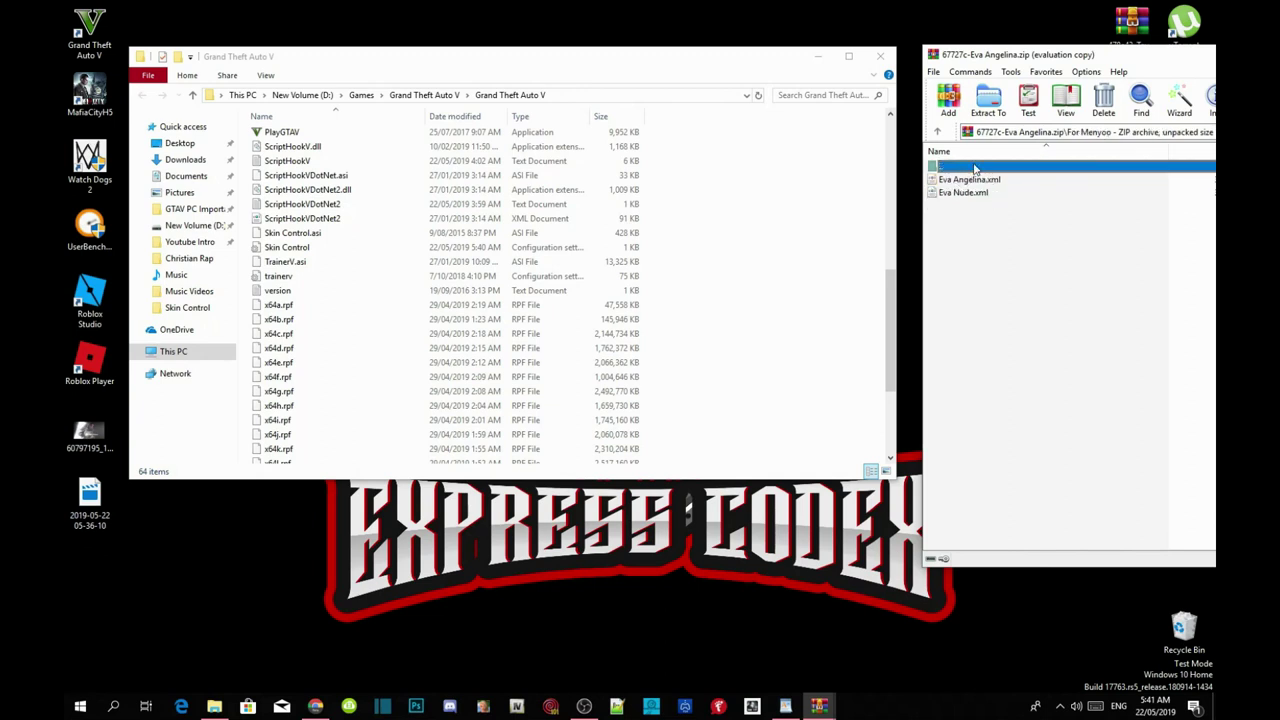
{"action": "double_click", "coordinate": [975, 168]}
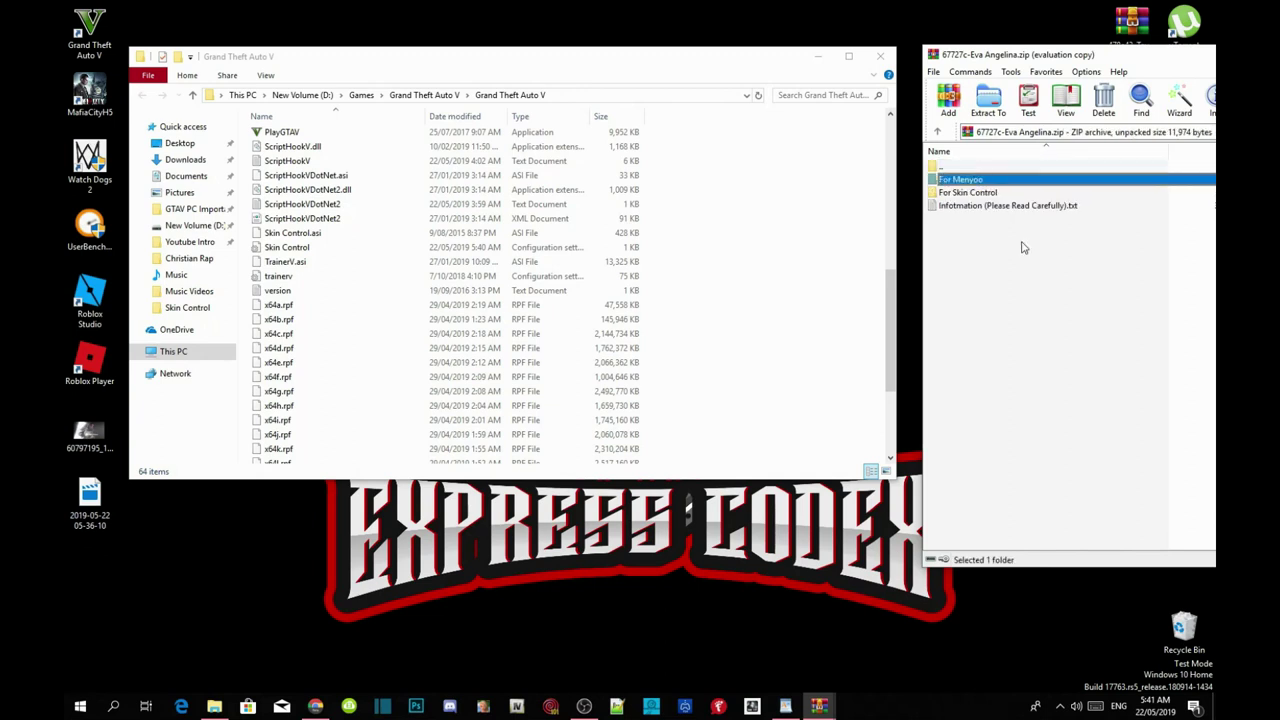
{"action": "left_click", "coordinate": [1053, 314]}
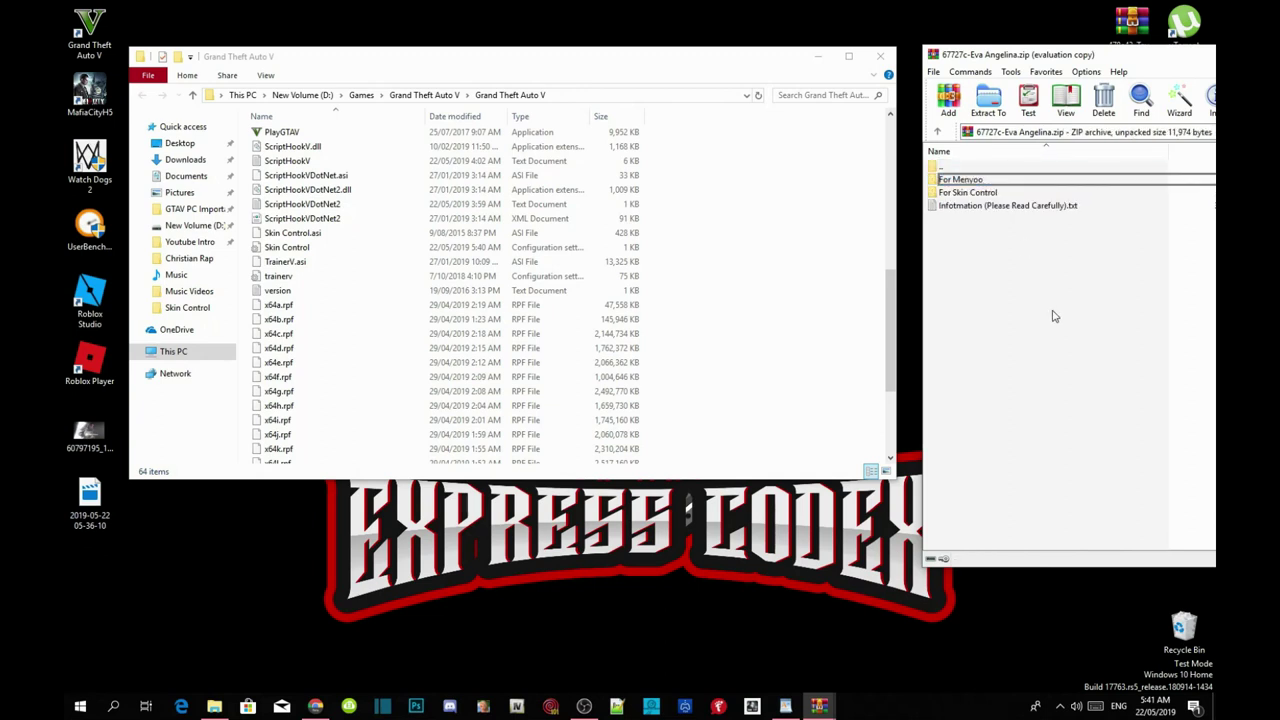
- Open Skin Control.ini from the archive's For Skin Control folder as text
{"action": "double_click", "coordinate": [968, 193]}
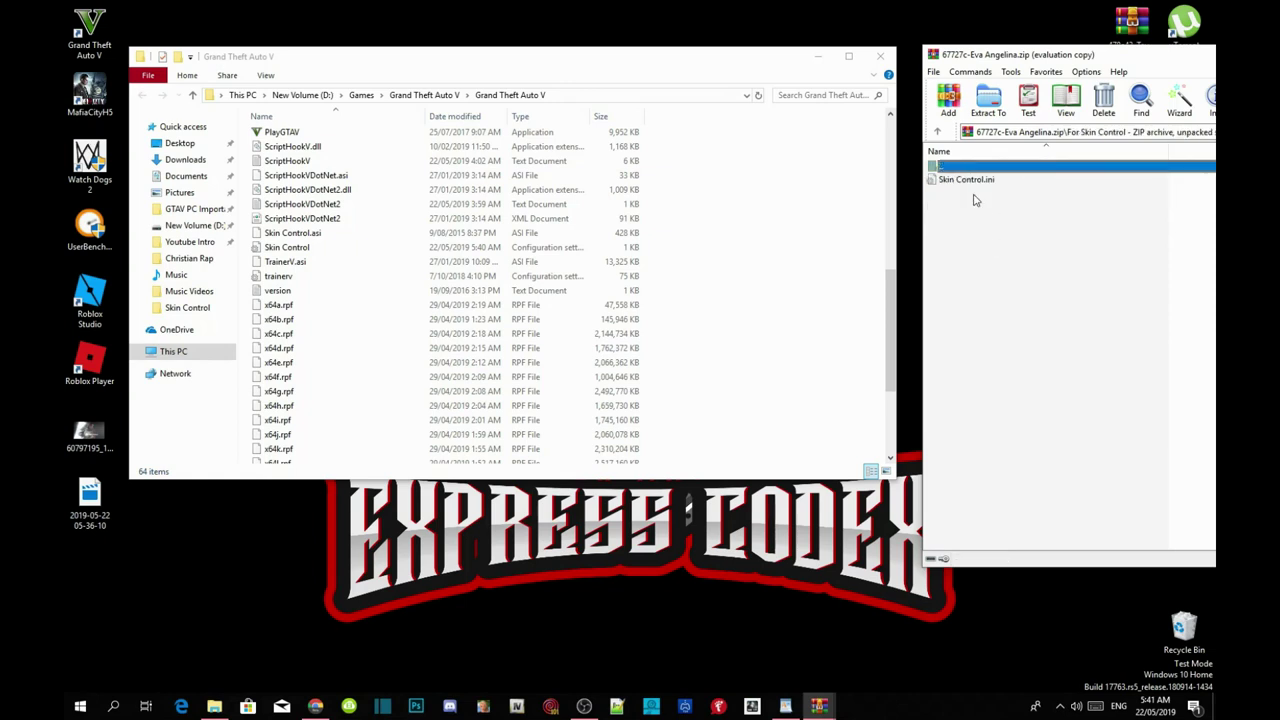
{"action": "left_click", "coordinate": [975, 200]}
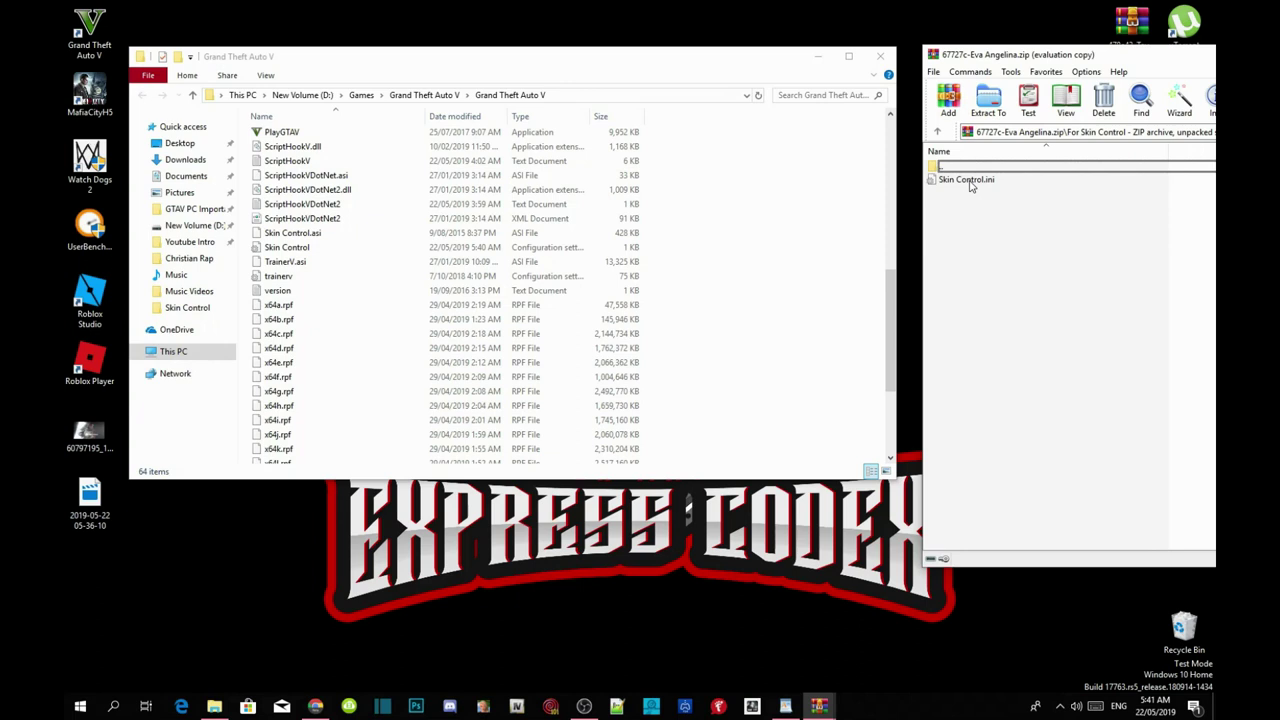
{"action": "left_click", "coordinate": [970, 183]}
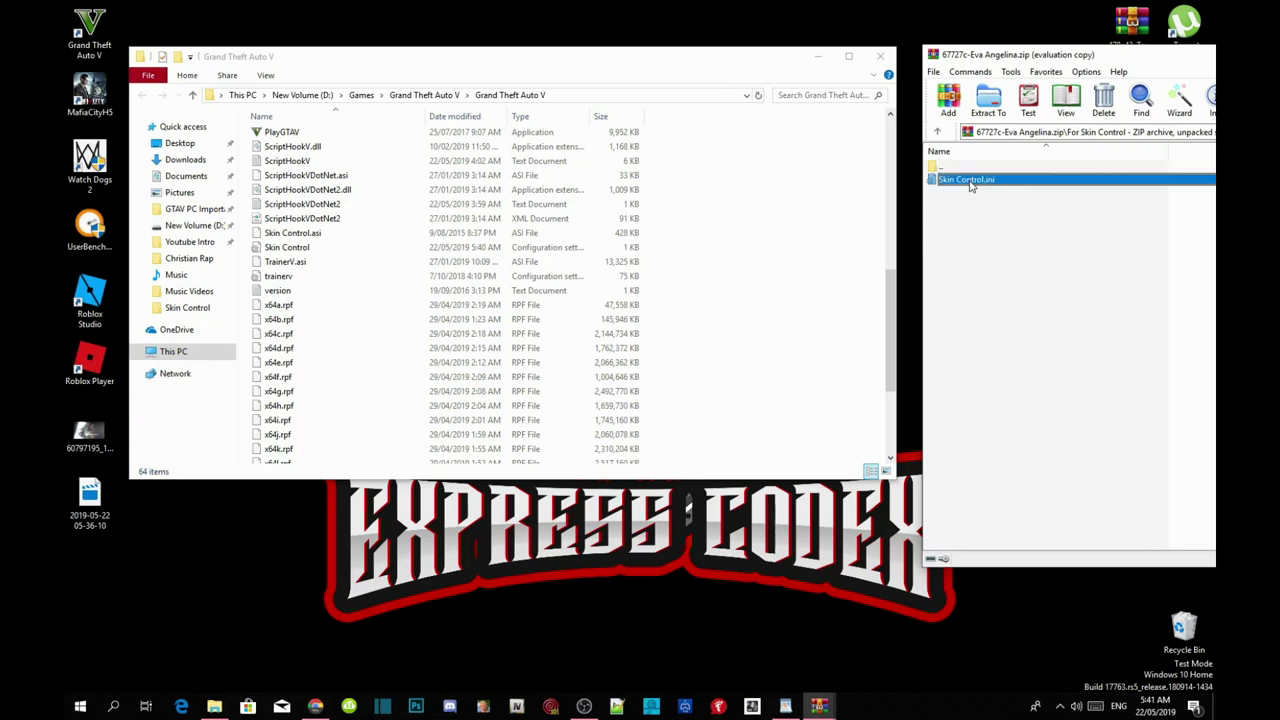
{"action": "left_click", "coordinate": [763, 266]}
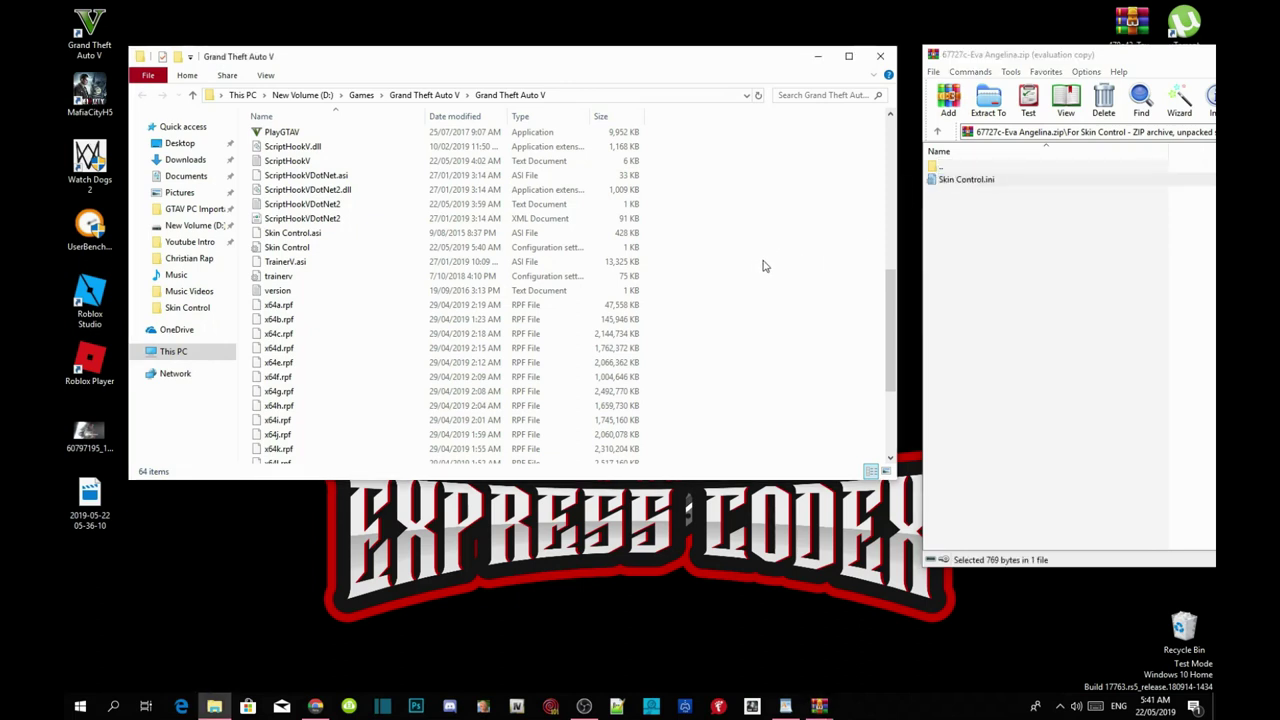
{"action": "double_click", "coordinate": [986, 183]}
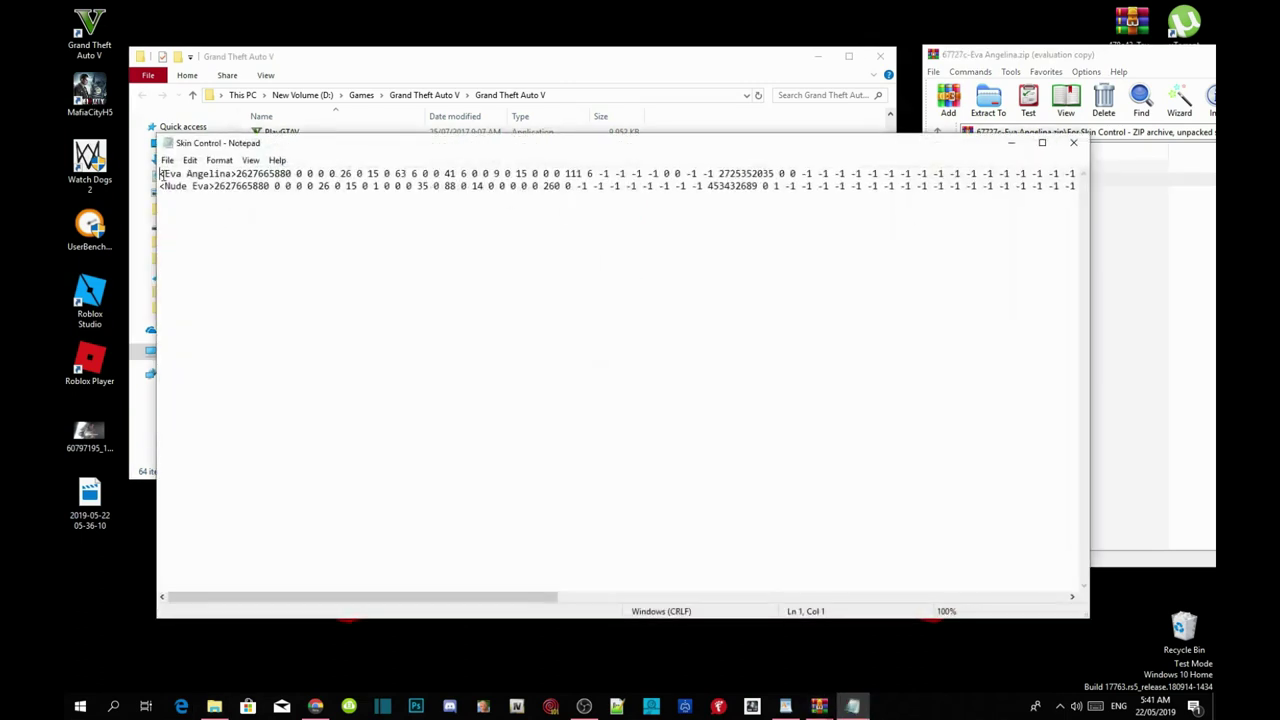
- Copy the first line, the Eva Angelina skin entry, from the archive's Skin Control.ini and minimize Notepad
{"action": "left_click_drag", "start_coordinate": [161, 174], "coordinate": [1215, 233]}
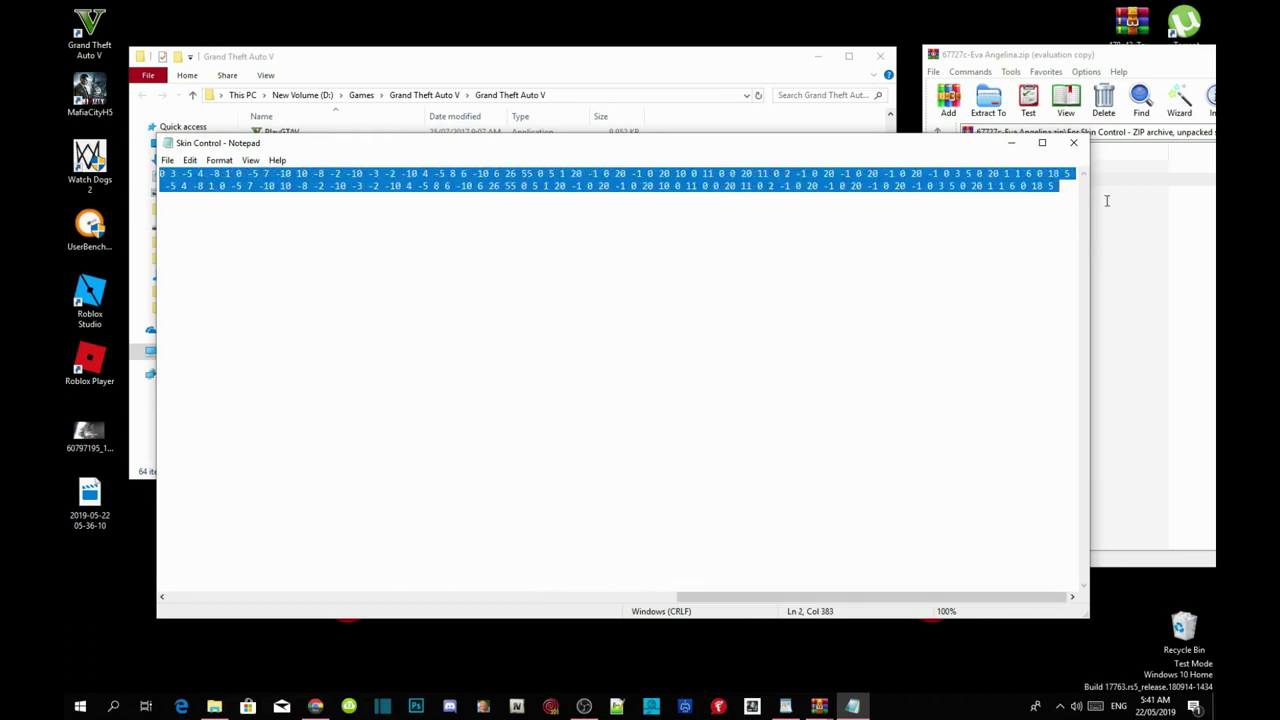
{"action": "left_click_drag", "start_coordinate": [1106, 201], "coordinate": [1076, 176]}
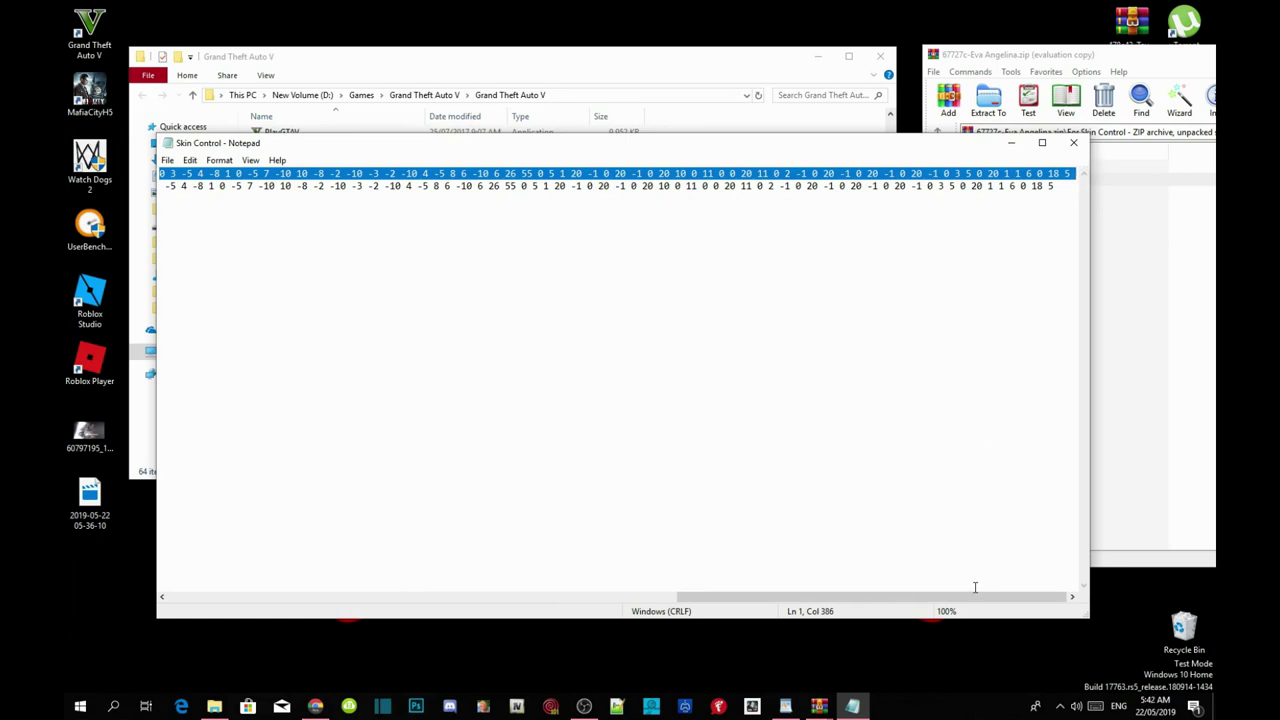
{"action": "right_click", "coordinate": [1020, 177]}
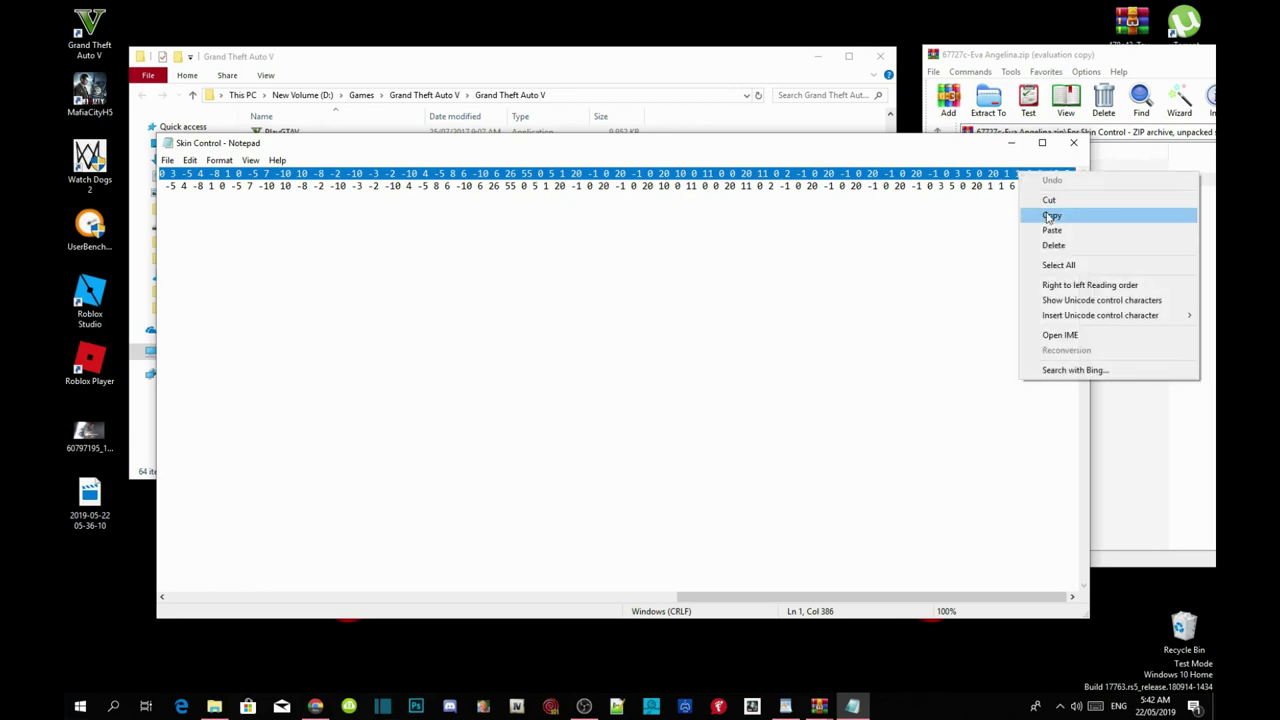
{"action": "left_click", "coordinate": [1051, 216]}
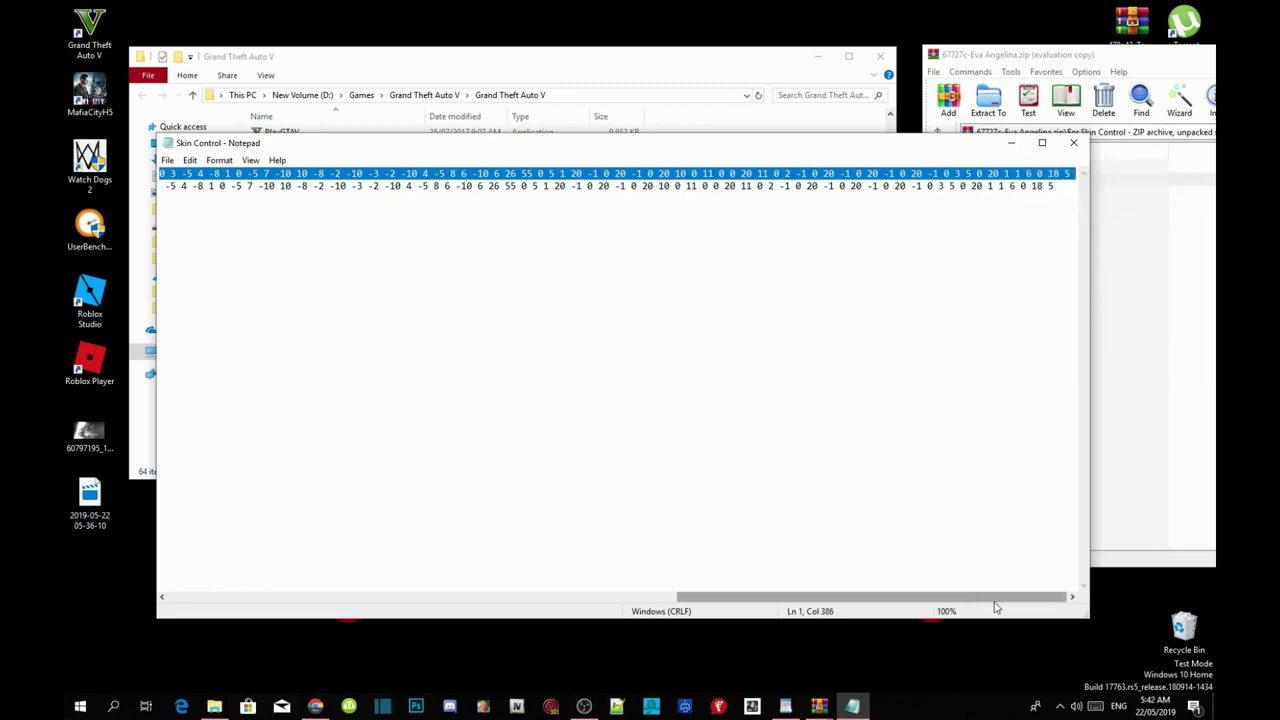
{"action": "left_click_drag", "start_coordinate": [996, 607], "coordinate": [437, 620]}
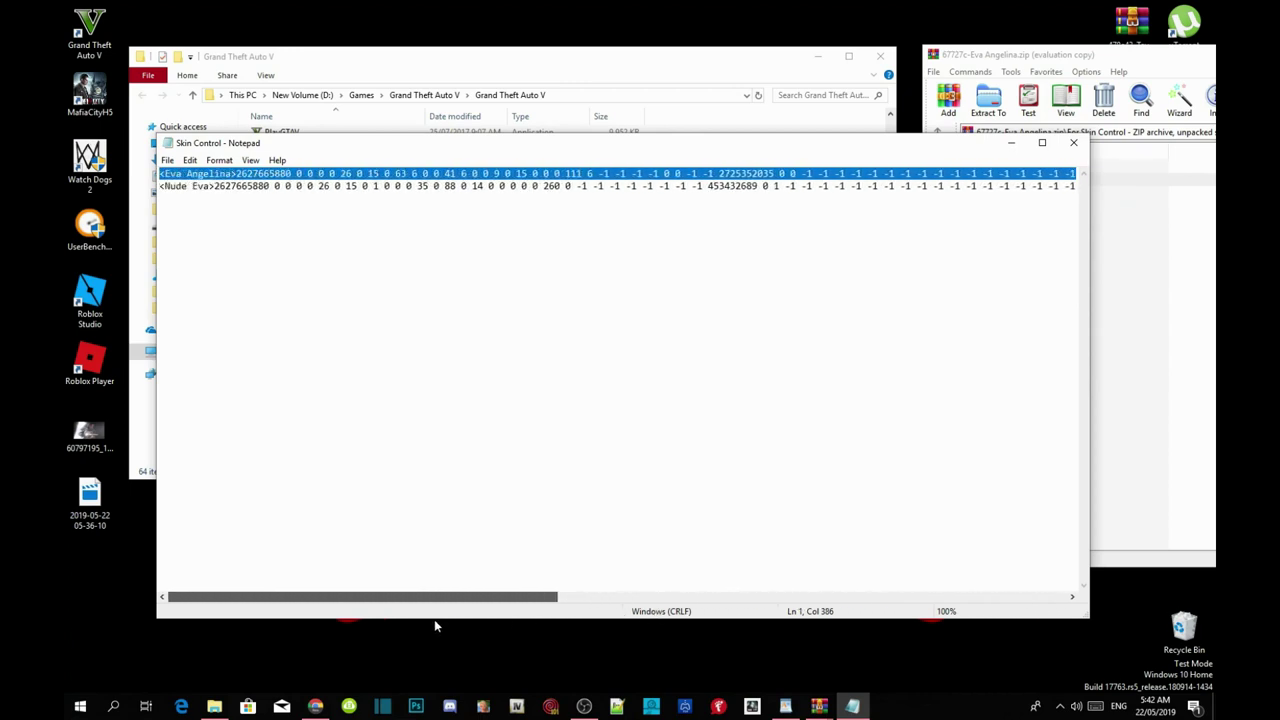
{"action": "left_click", "coordinate": [1012, 145]}
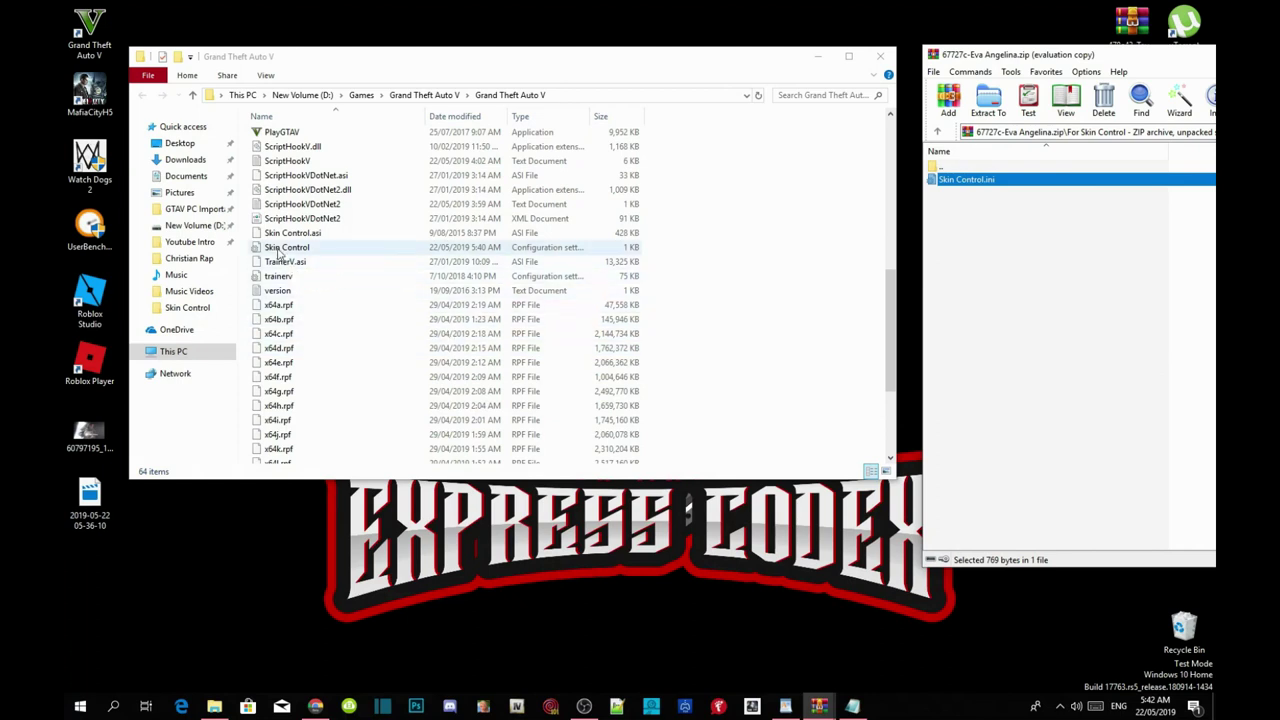
- Paste the Eva Angelina line onto empty line 4 of Skin Control.ini in Notepad++, save, and close
{"action": "right_click", "coordinate": [278, 251]}
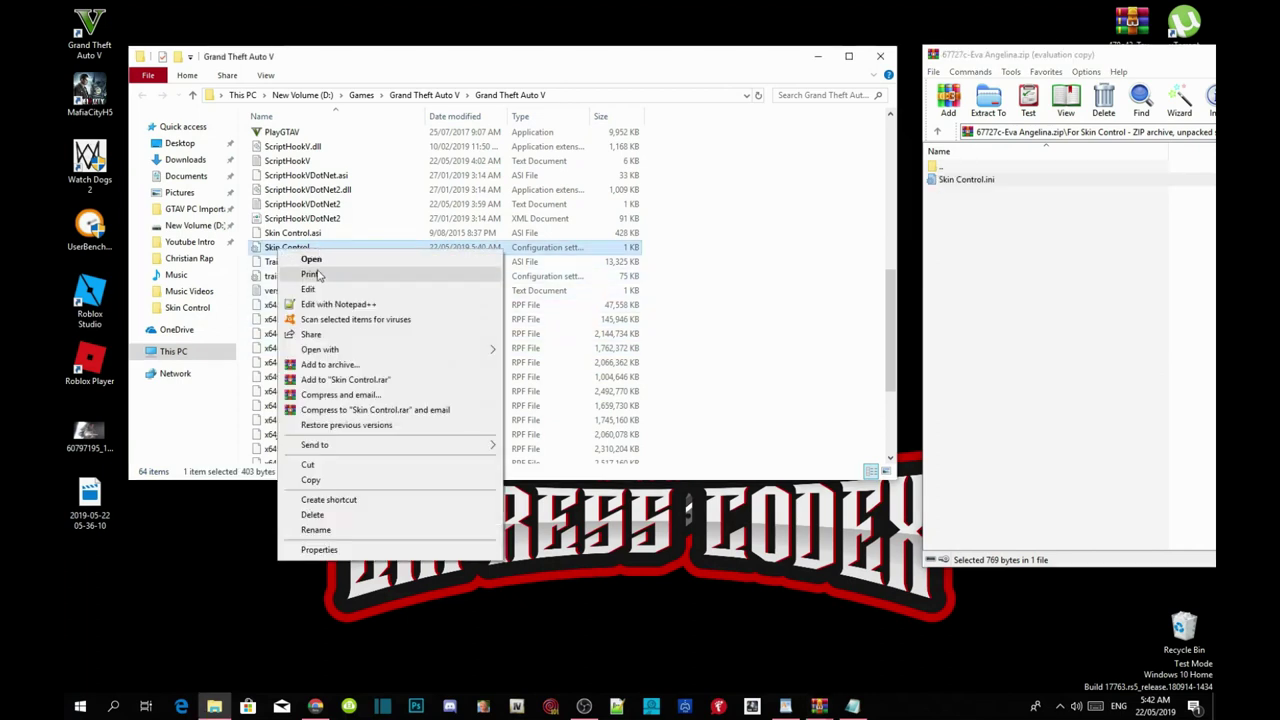
{"action": "left_click", "coordinate": [316, 305]}
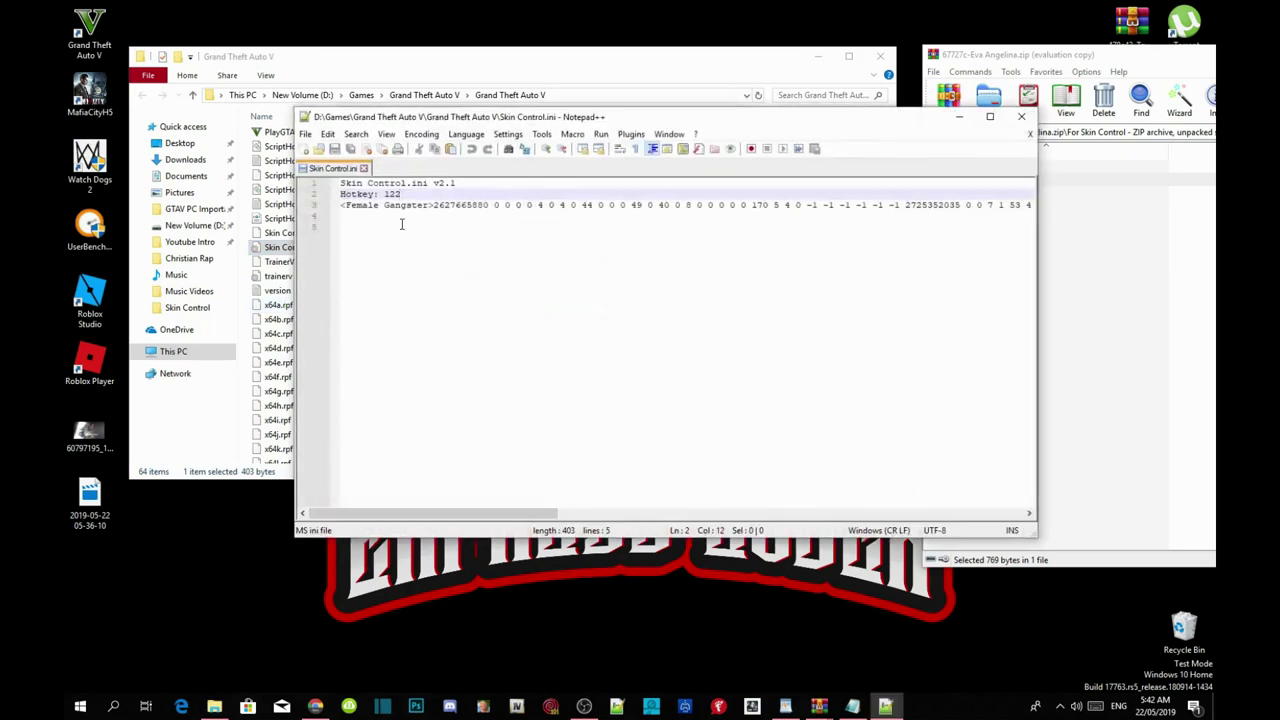
{"action": "left_click", "coordinate": [362, 218]}
{"action": "key", "text": "ctrl+v"}
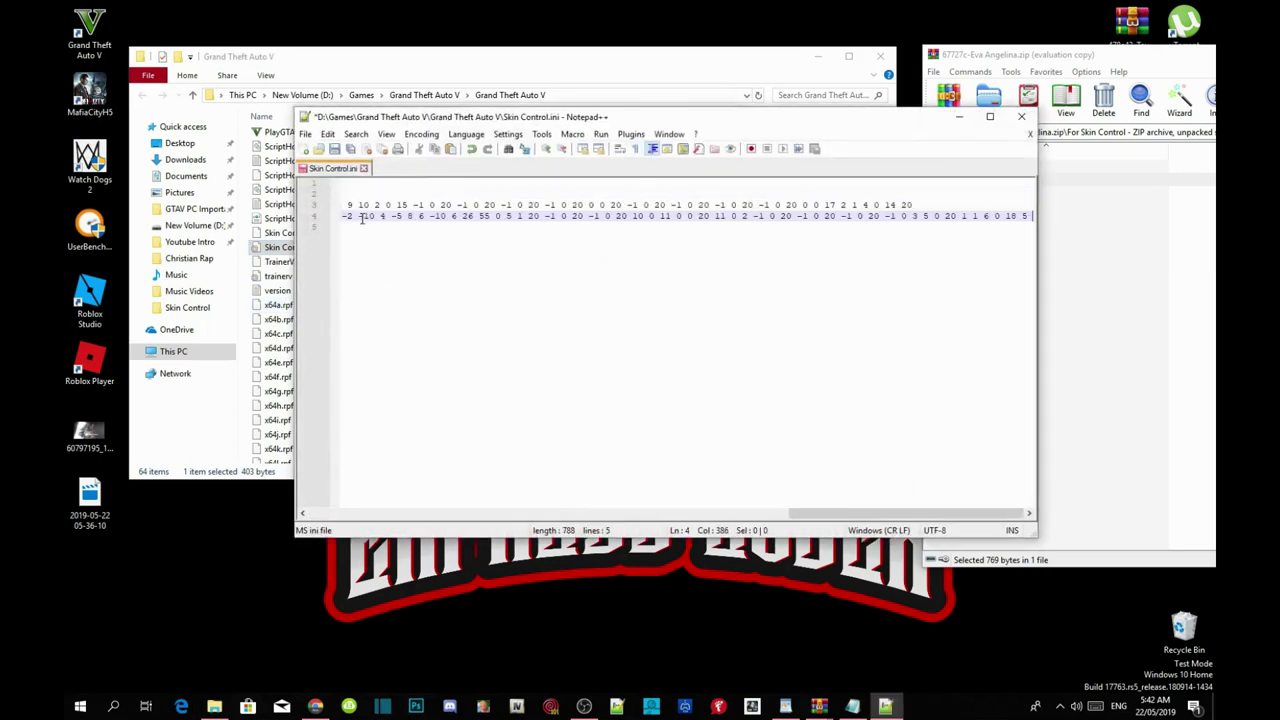
{"action": "left_click_drag", "start_coordinate": [928, 513], "coordinate": [413, 528]}
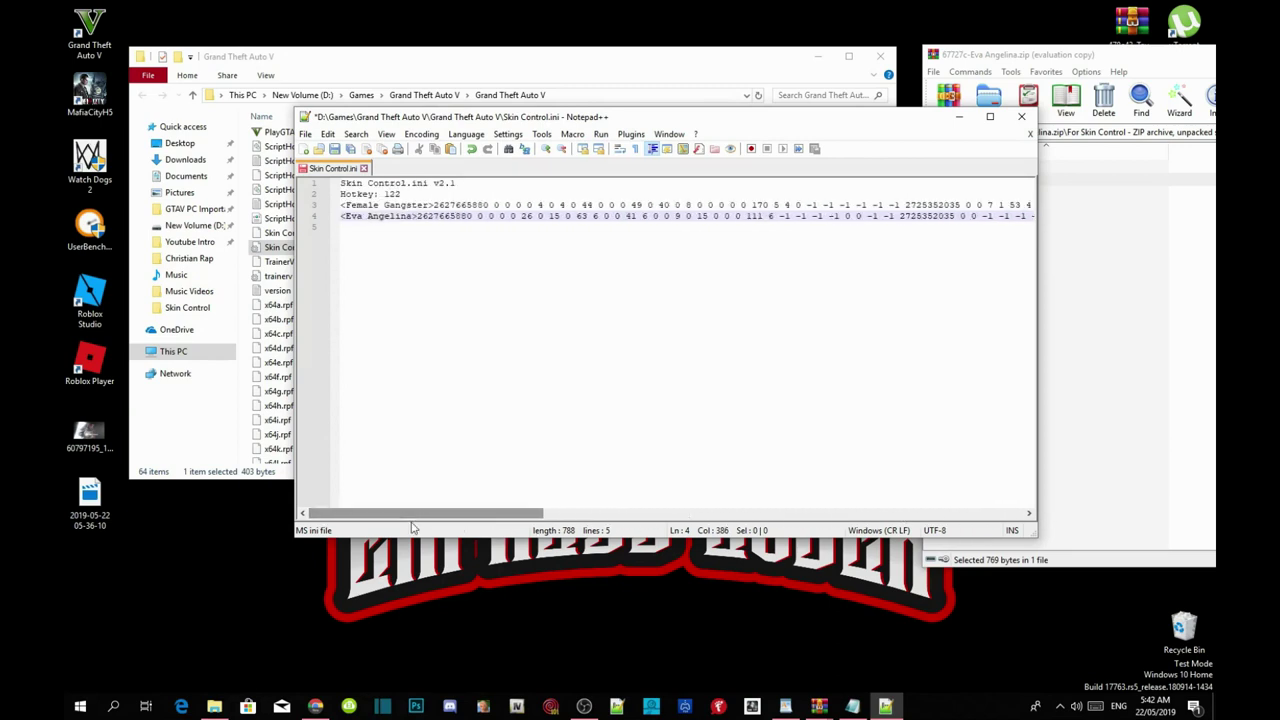
{"action": "left_click", "coordinate": [335, 149]}
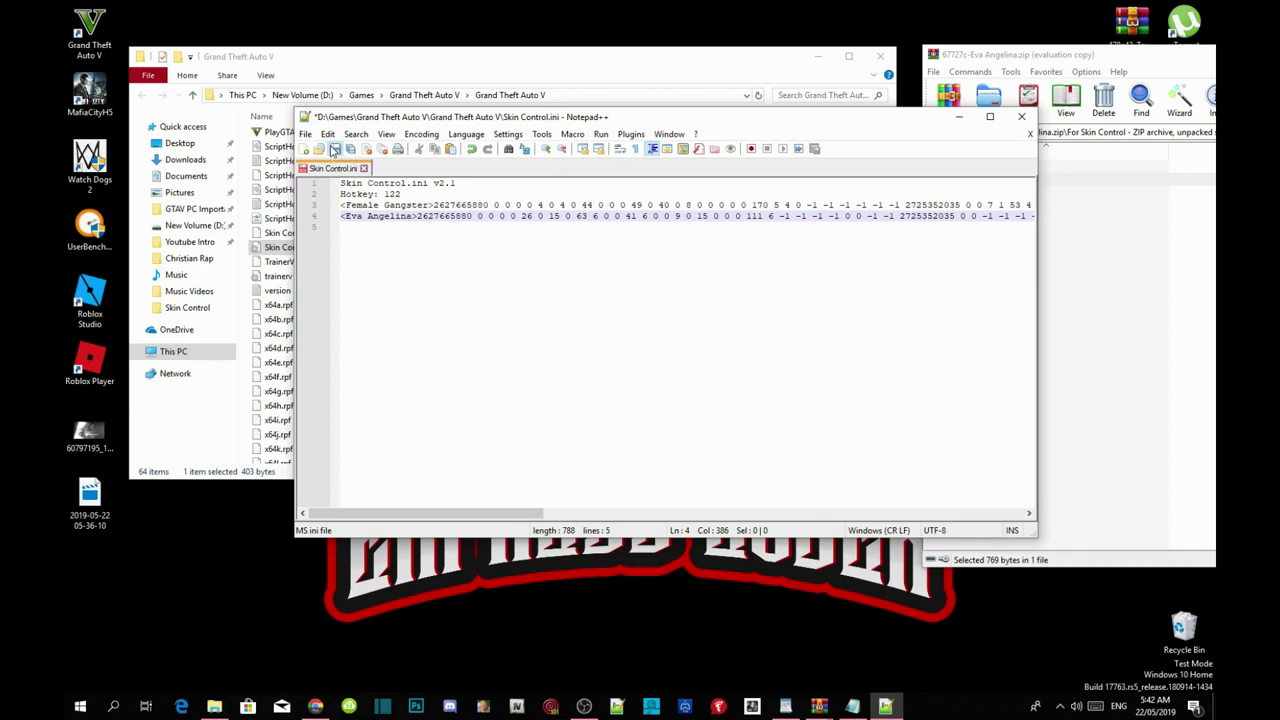
{"action": "left_click", "coordinate": [1021, 117]}
- Close the WinRAR archive, refresh the Grand Theft Auto V folder, then close File Explorer
{"action": "left_click_drag", "start_coordinate": [1070, 55], "coordinate": [410, 93]}
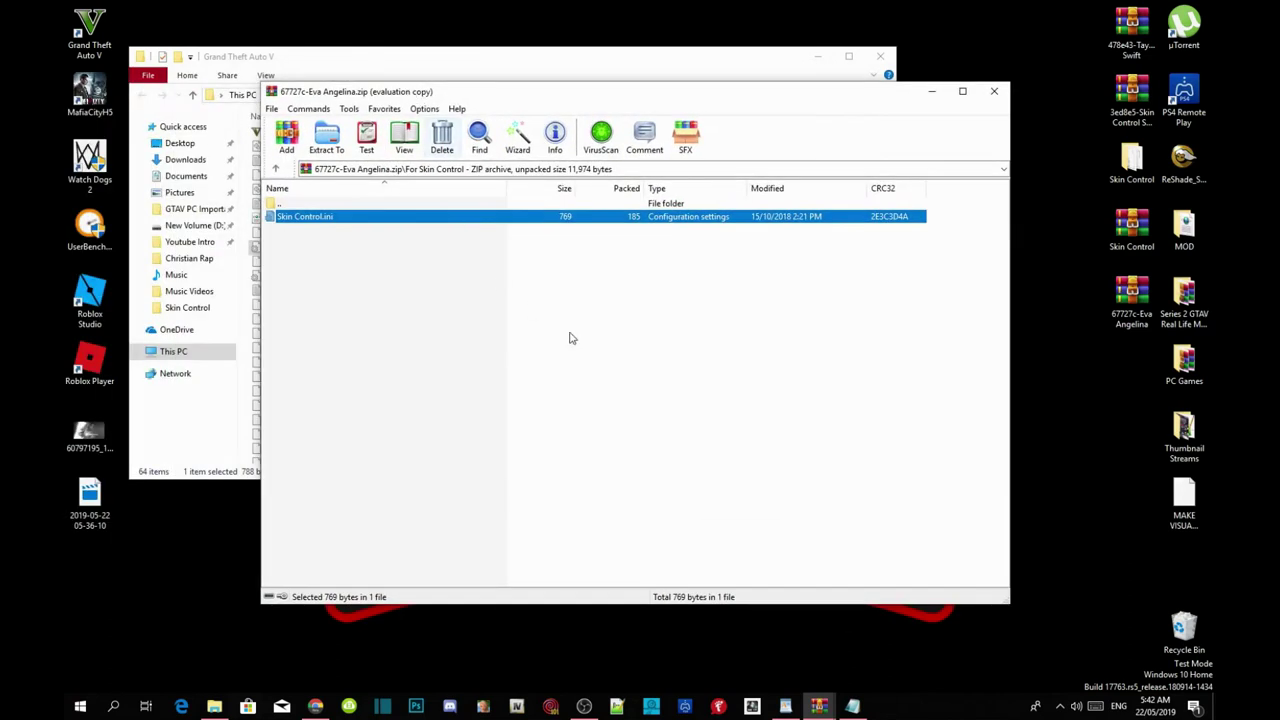
{"action": "left_click", "coordinate": [995, 93]}
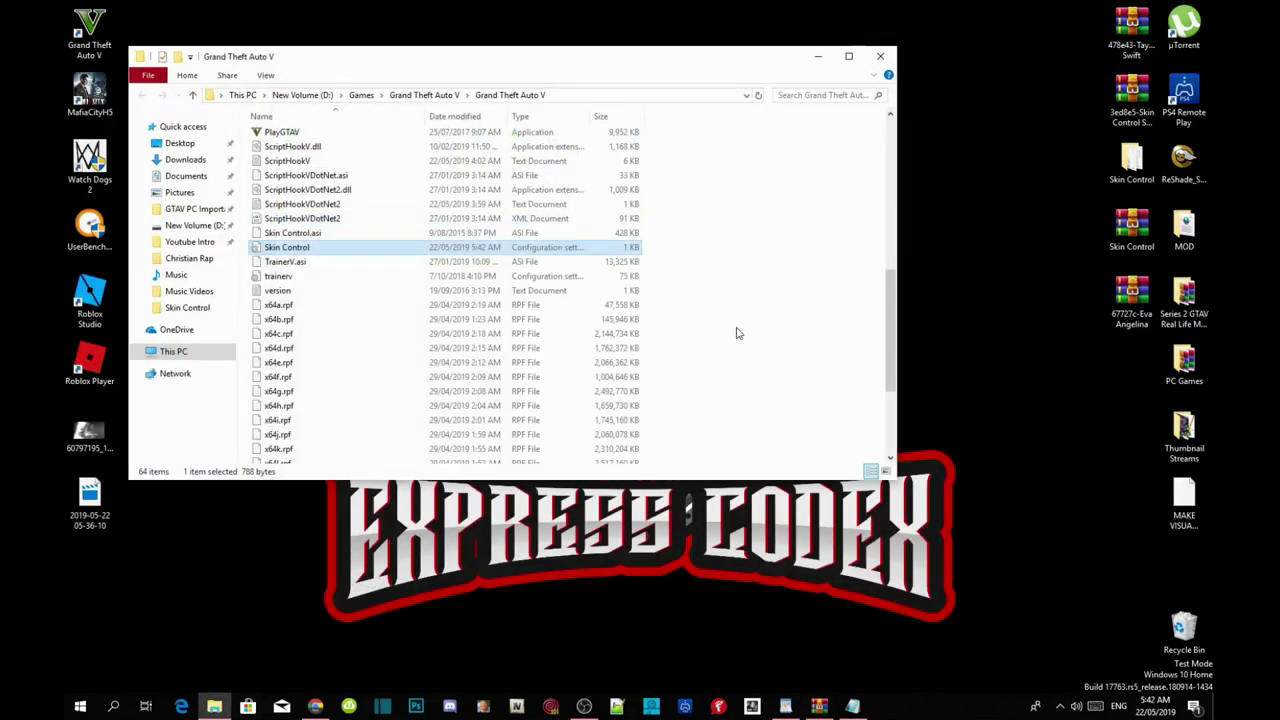
{"action": "right_click", "coordinate": [734, 188]}
{"action": "left_click", "coordinate": [770, 243]}
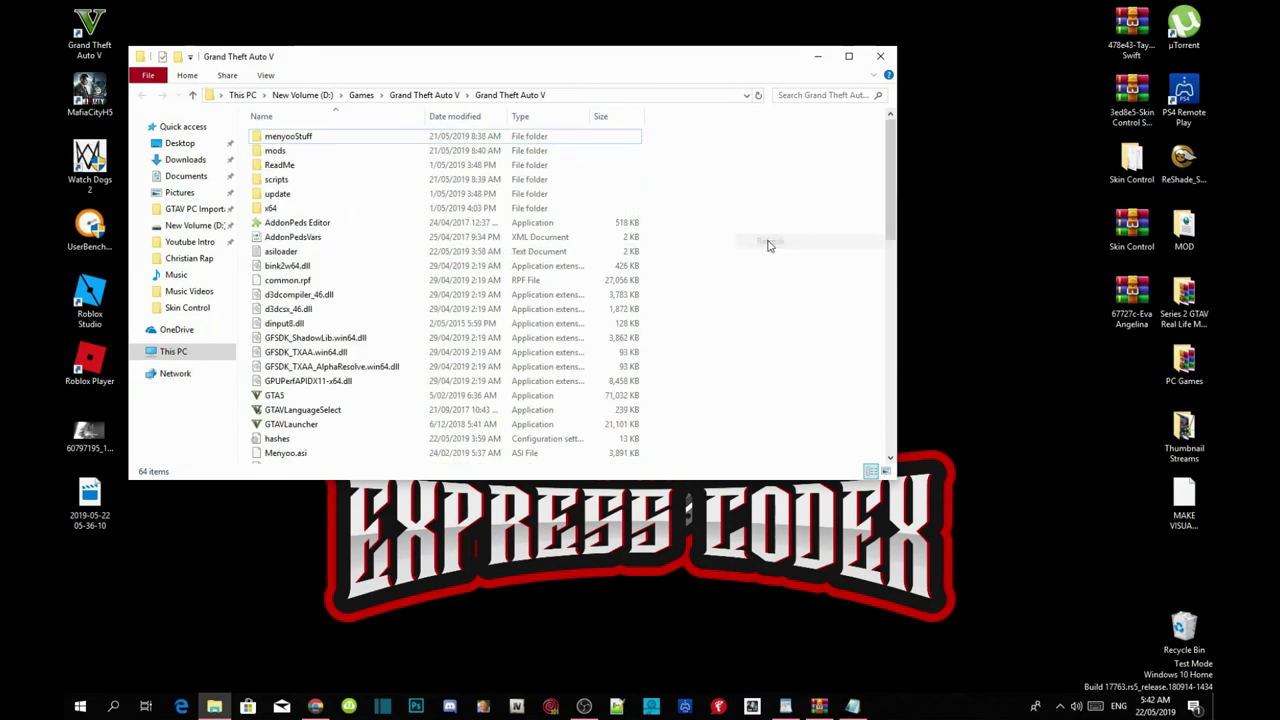
{"action": "left_click", "coordinate": [879, 57]}
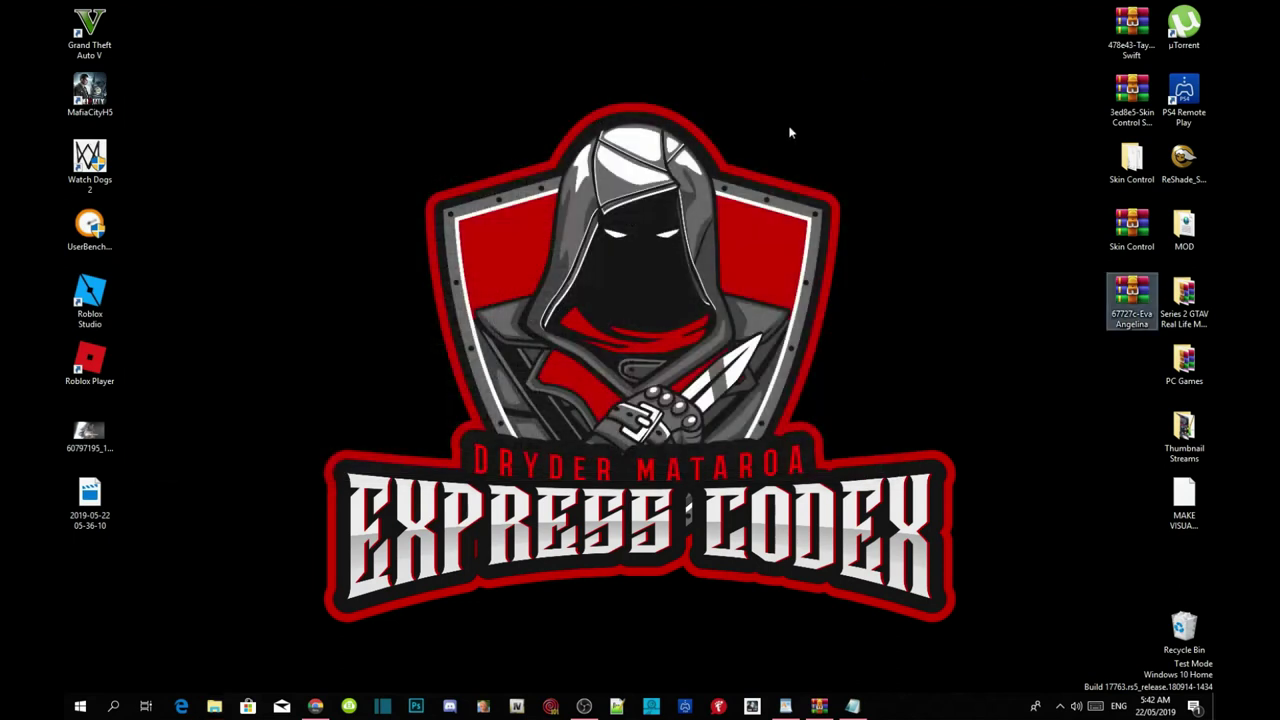
- Refresh the desktop twice
{"action": "right_click", "coordinate": [796, 72]}
{"action": "left_click", "coordinate": [823, 110]}
{"action": "right_click", "coordinate": [825, 84]}
{"action": "left_click", "coordinate": [843, 123]}
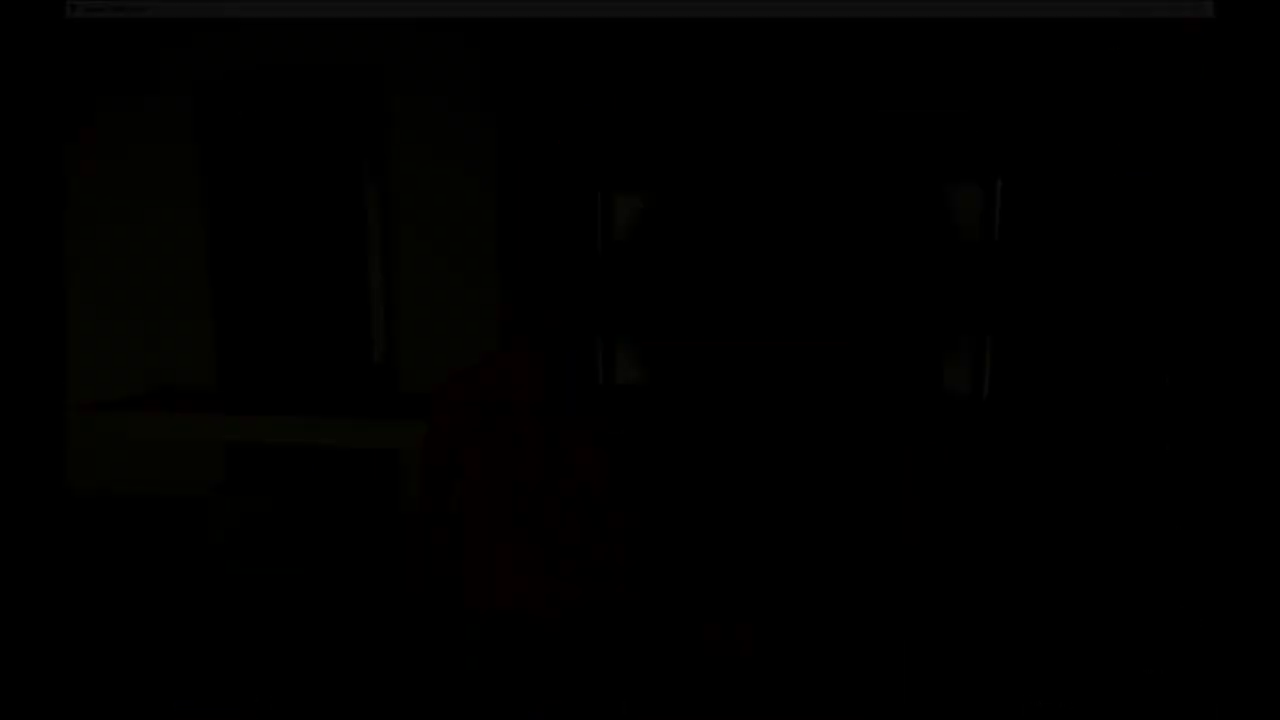
- Walk the character out of the apartment and across the rooftop garden to the railing, then back toward the camera
{"action": "key", "text": "w"}
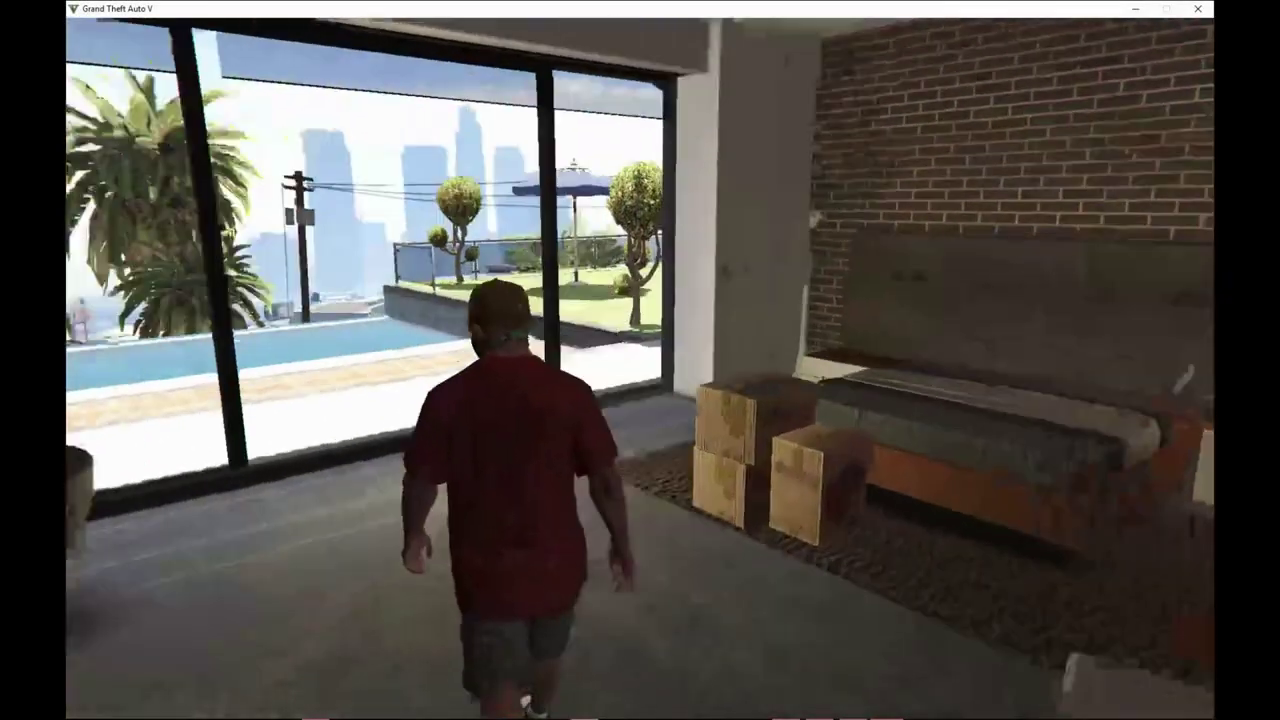
{"action": "key", "text": "w"}
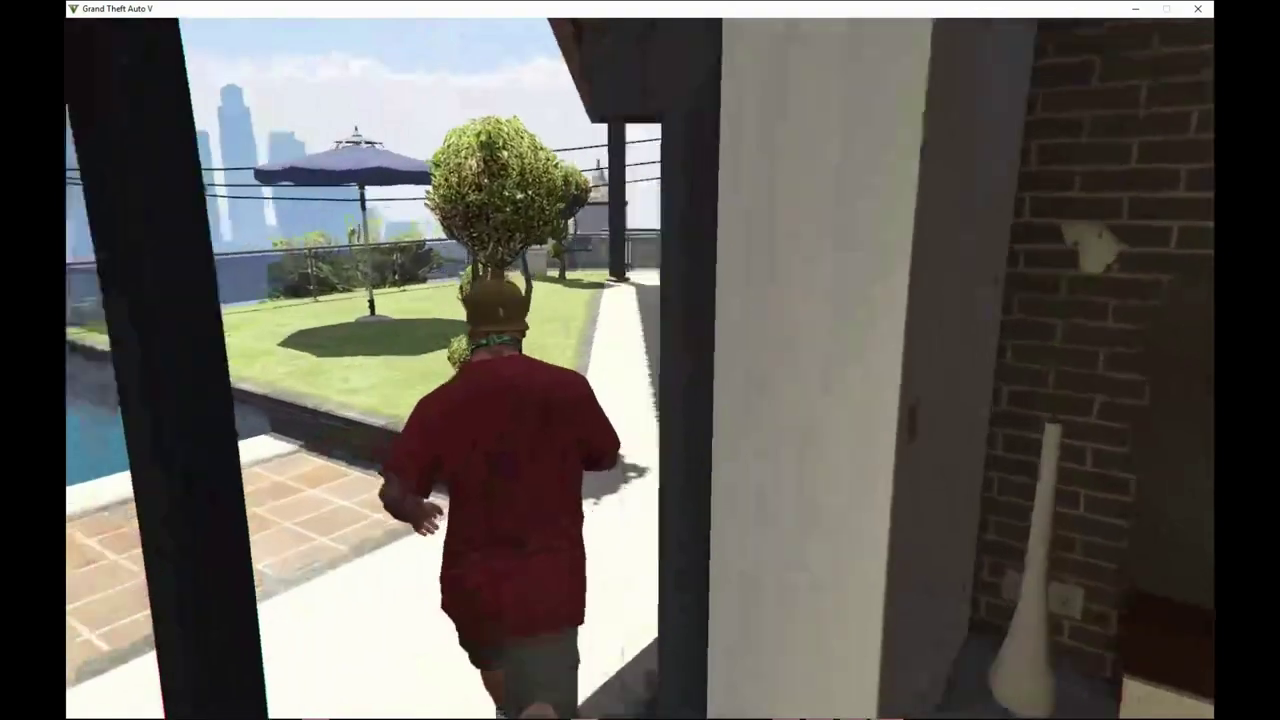
{"action": "key", "text": "w"}
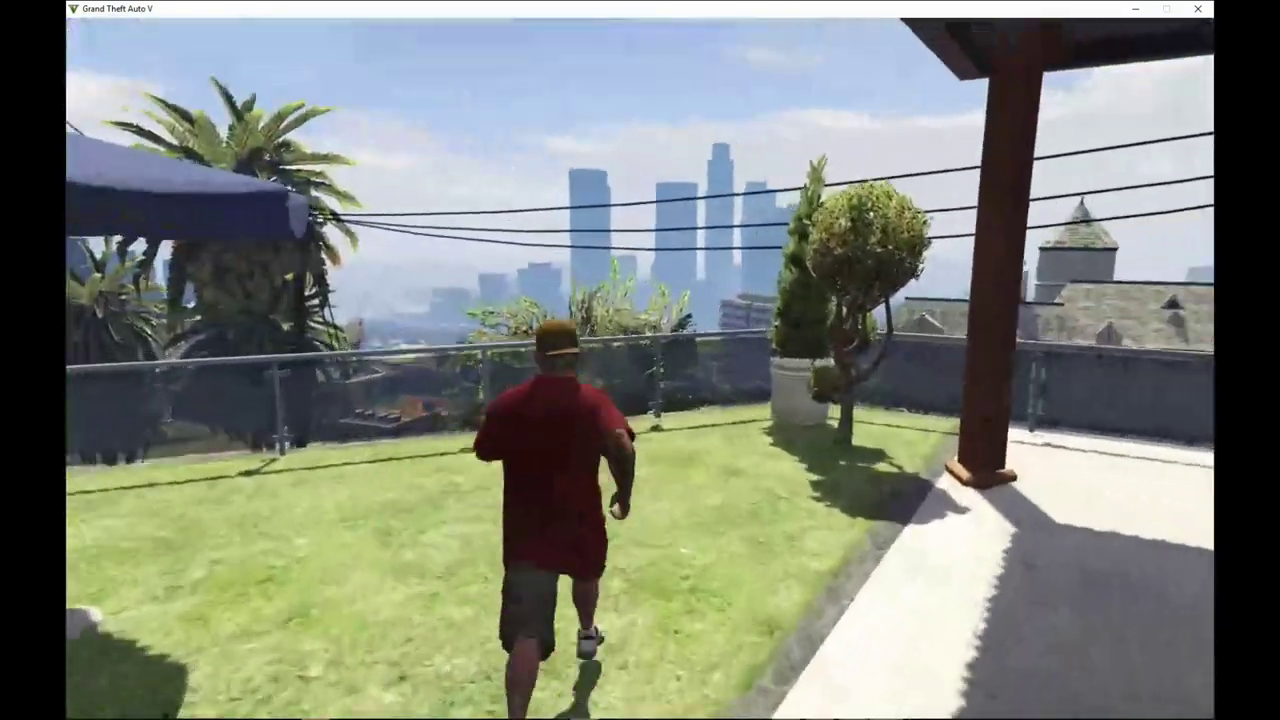
{"action": "key", "text": "w"}
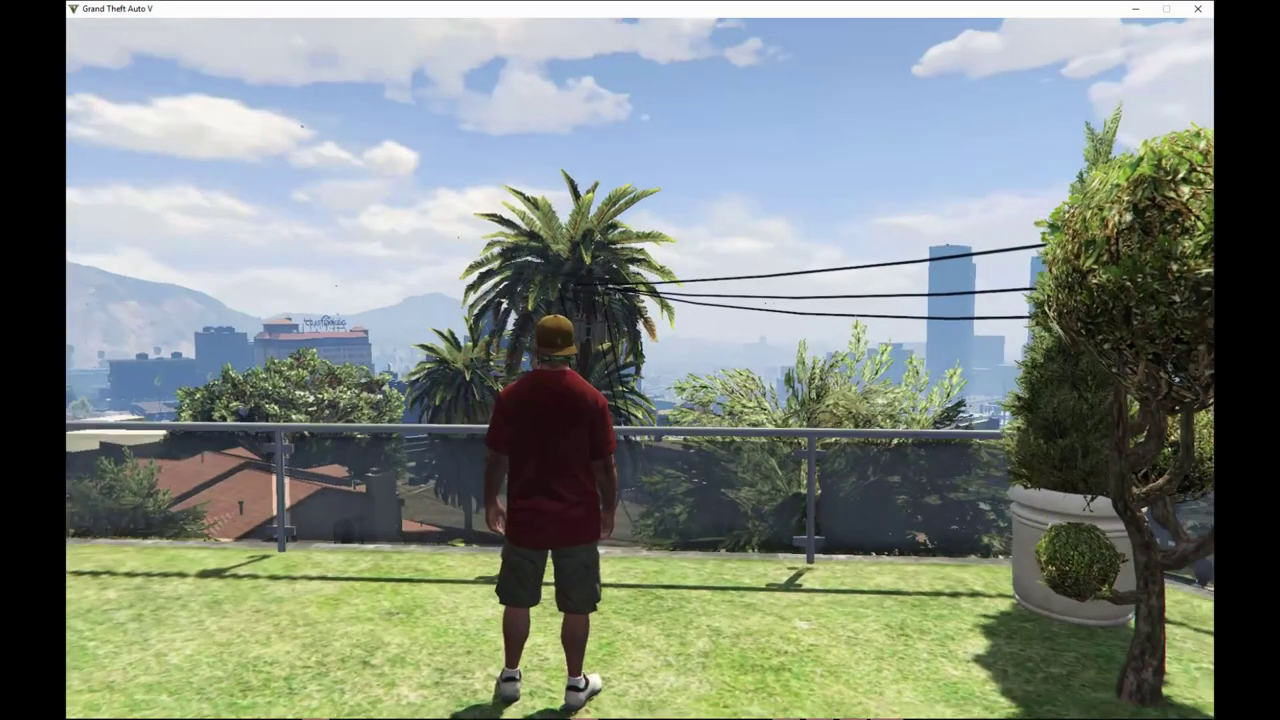
{"action": "key", "text": "w"}
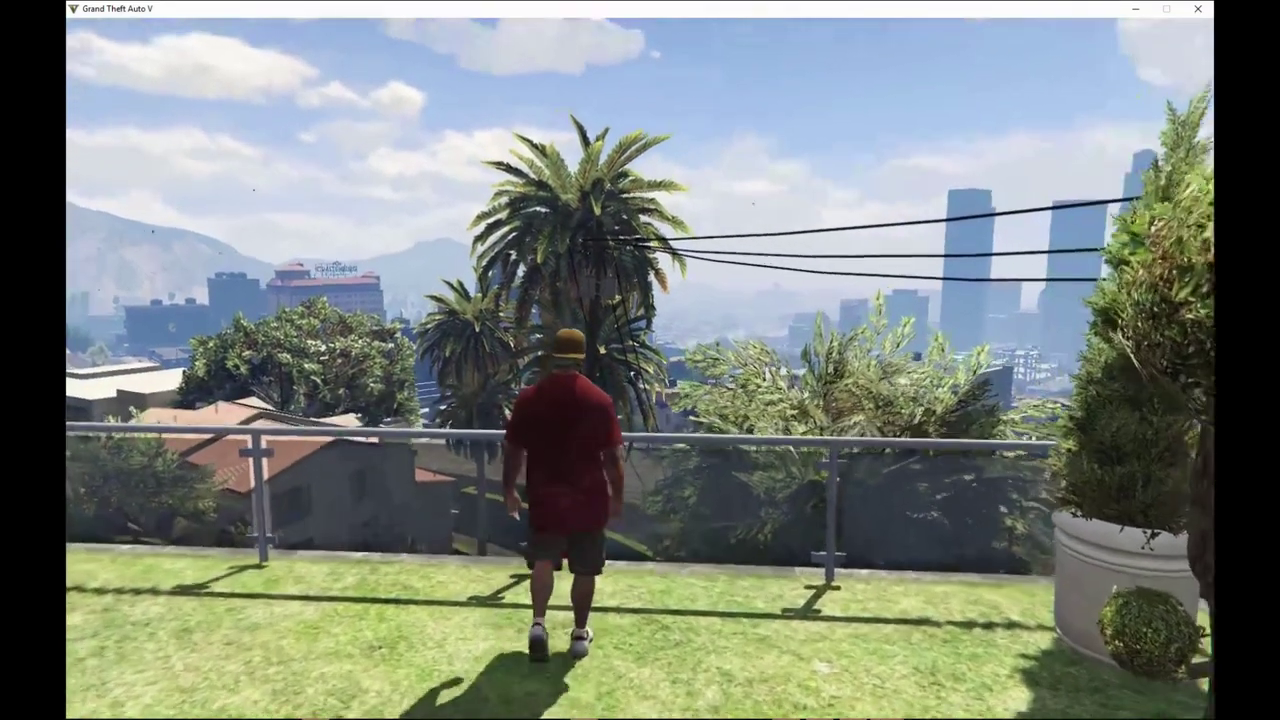
{"action": "key", "text": "s"}
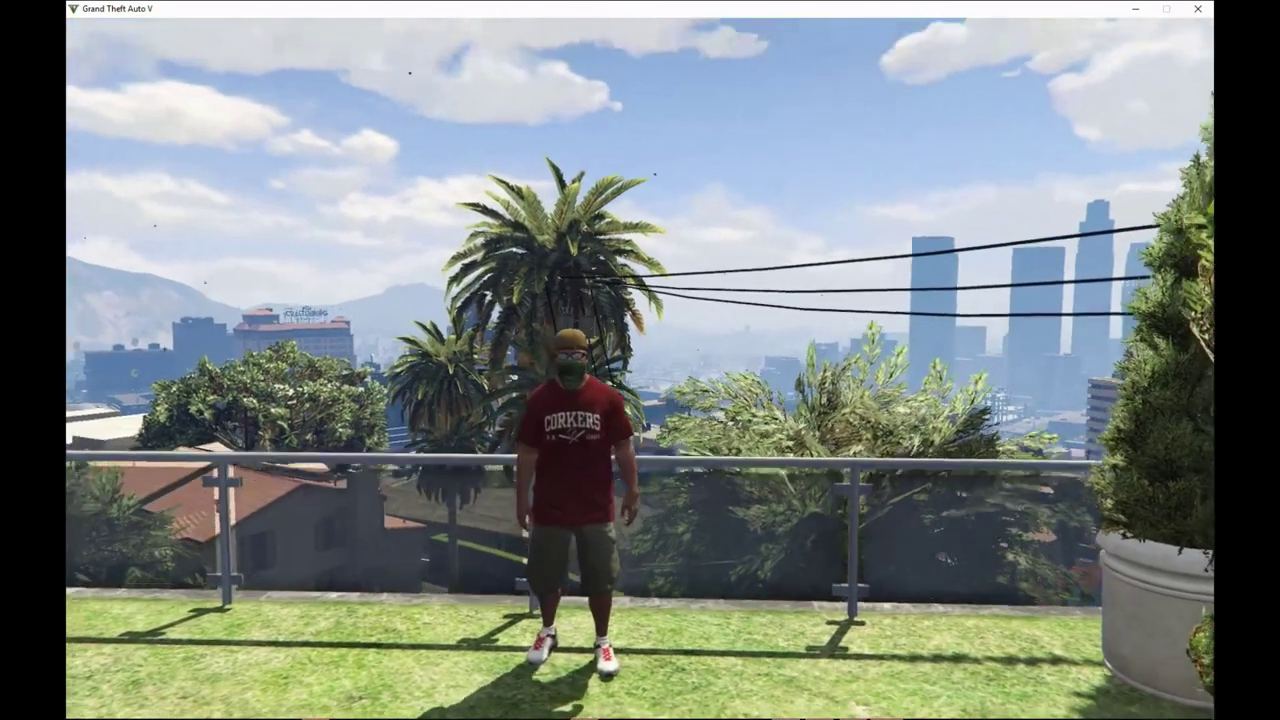
{"action": "key", "text": "s"}
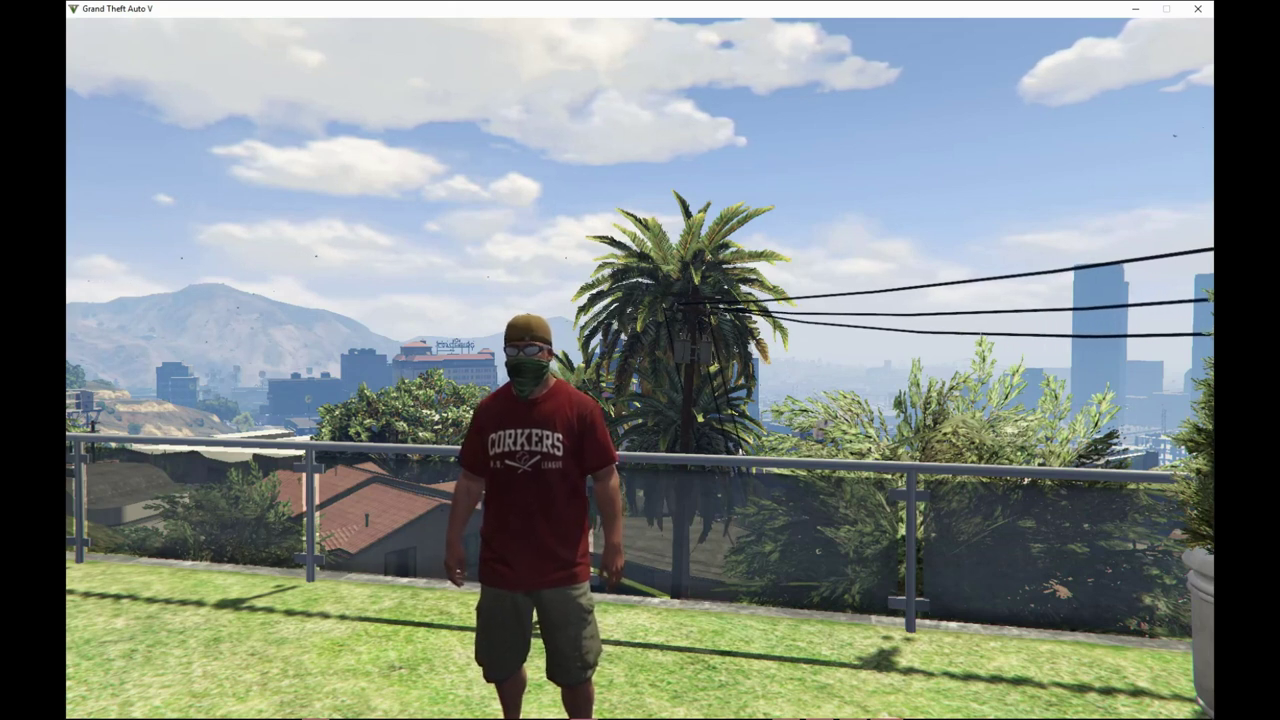
- Load the Eva Angelina skin from the Skin Control v2.1 saved-skins list onto the character
{"action": "key", "text": "F11"}
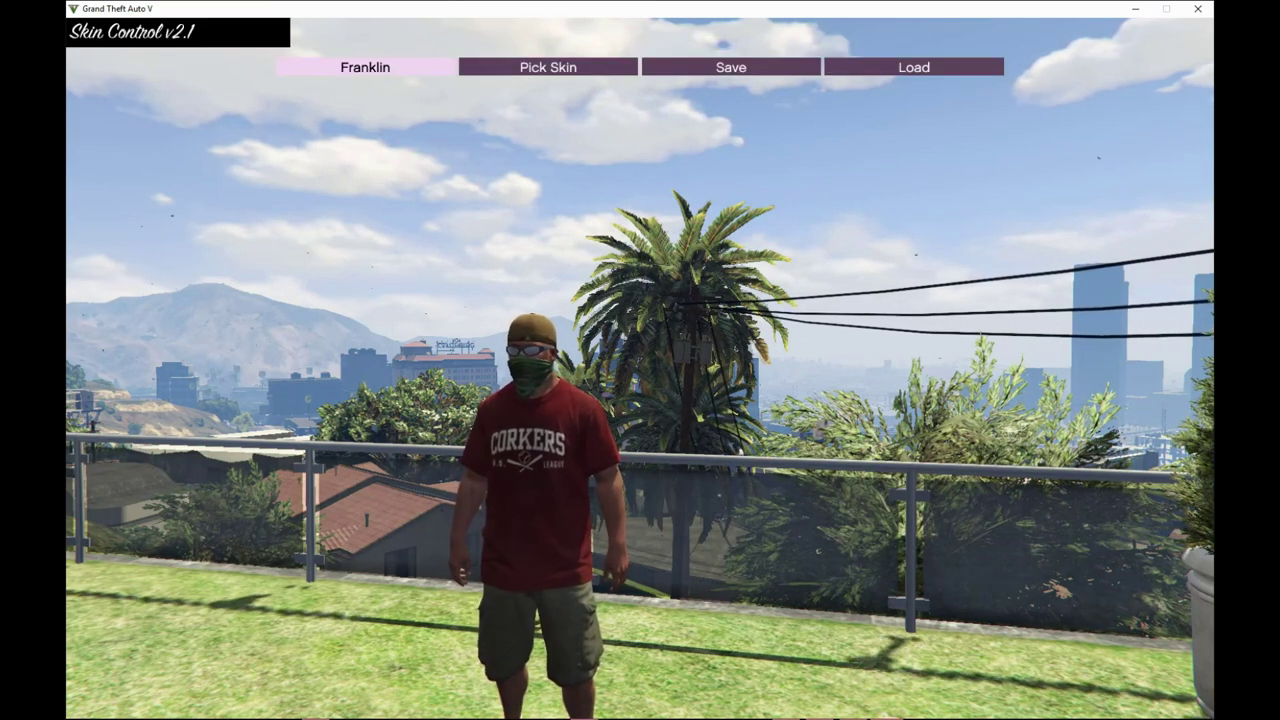
{"action": "key", "text": "Right"}
{"action": "key", "text": "Left"}
{"action": "key", "text": "Right"}
{"action": "key", "text": "Right"}
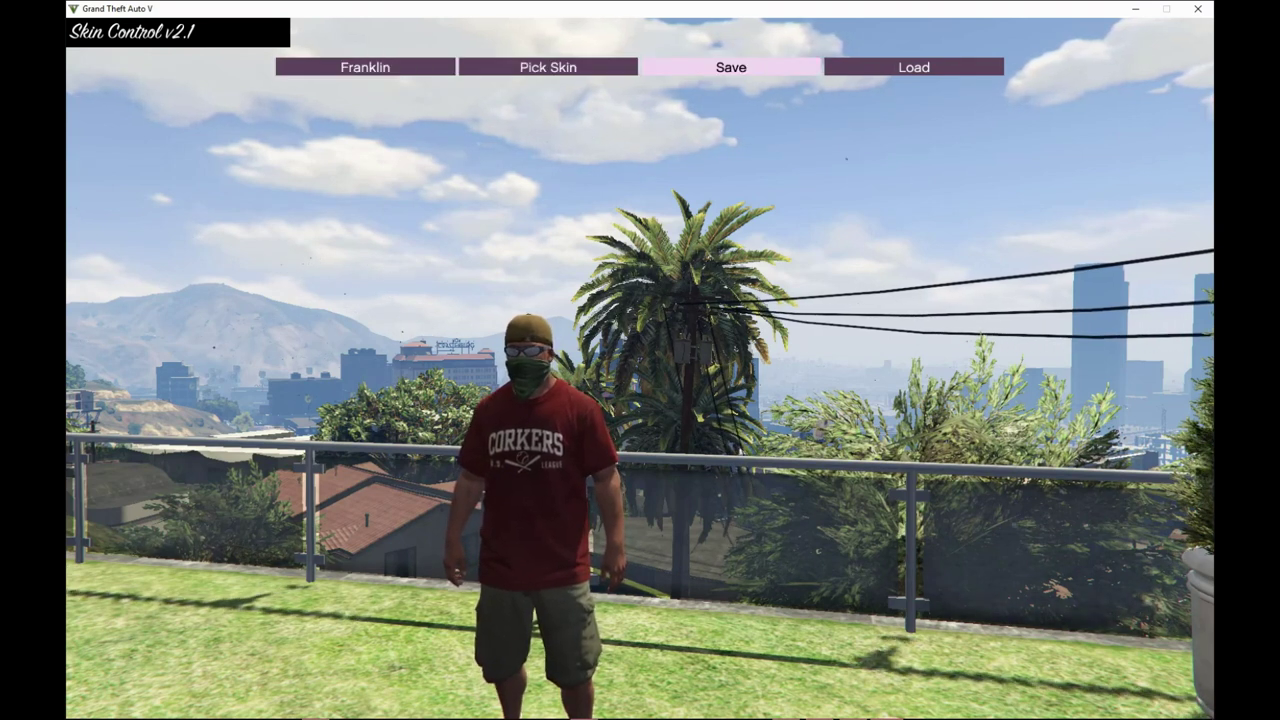
{"action": "key", "text": "Left"}
{"action": "key", "text": "Left"}
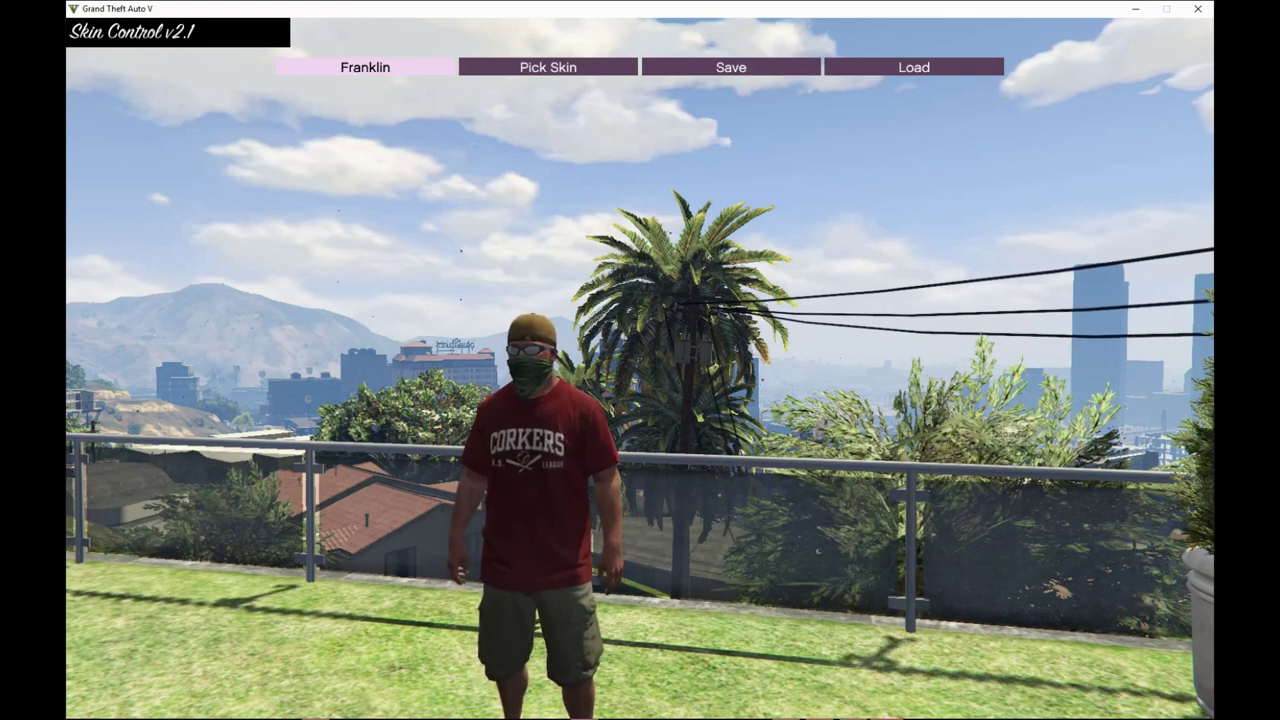
{"action": "key", "text": "Right"}
{"action": "key", "text": "Right"}
{"action": "key", "text": "Right"}
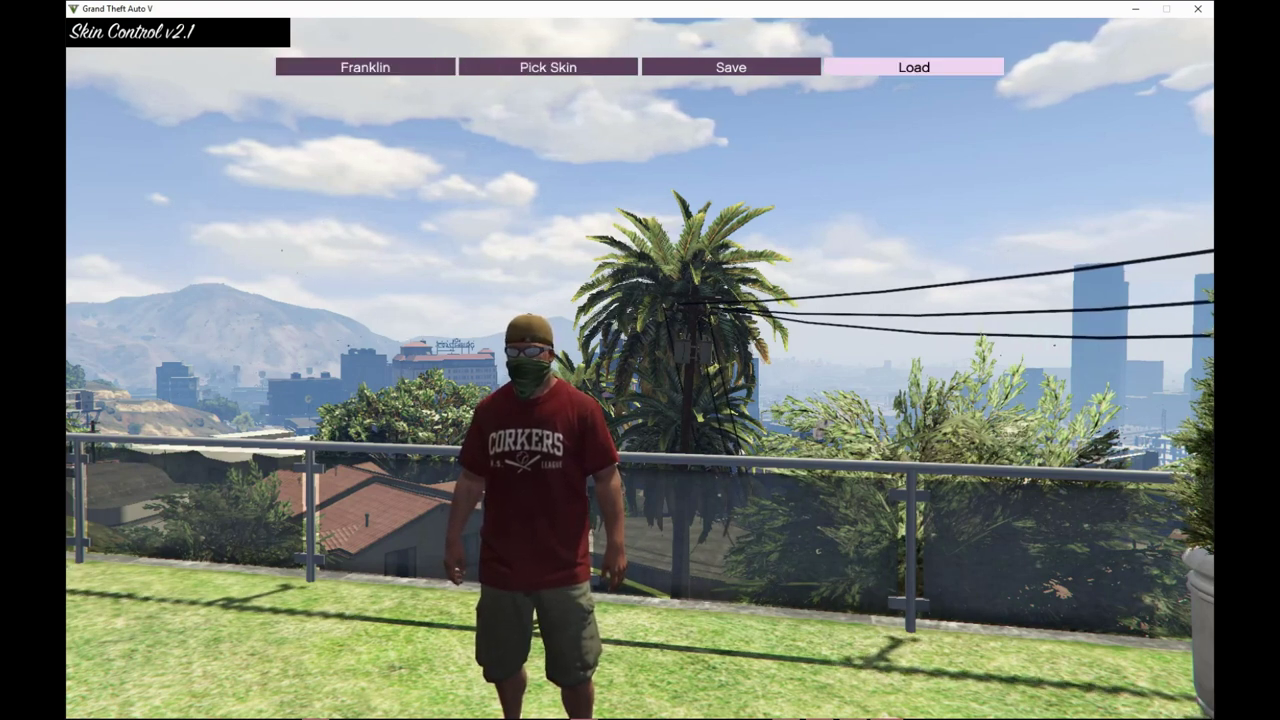
{"action": "key", "text": "Return"}
{"action": "key", "text": "Down"}
{"action": "key", "text": "Up"}
{"action": "key", "text": "Down"}
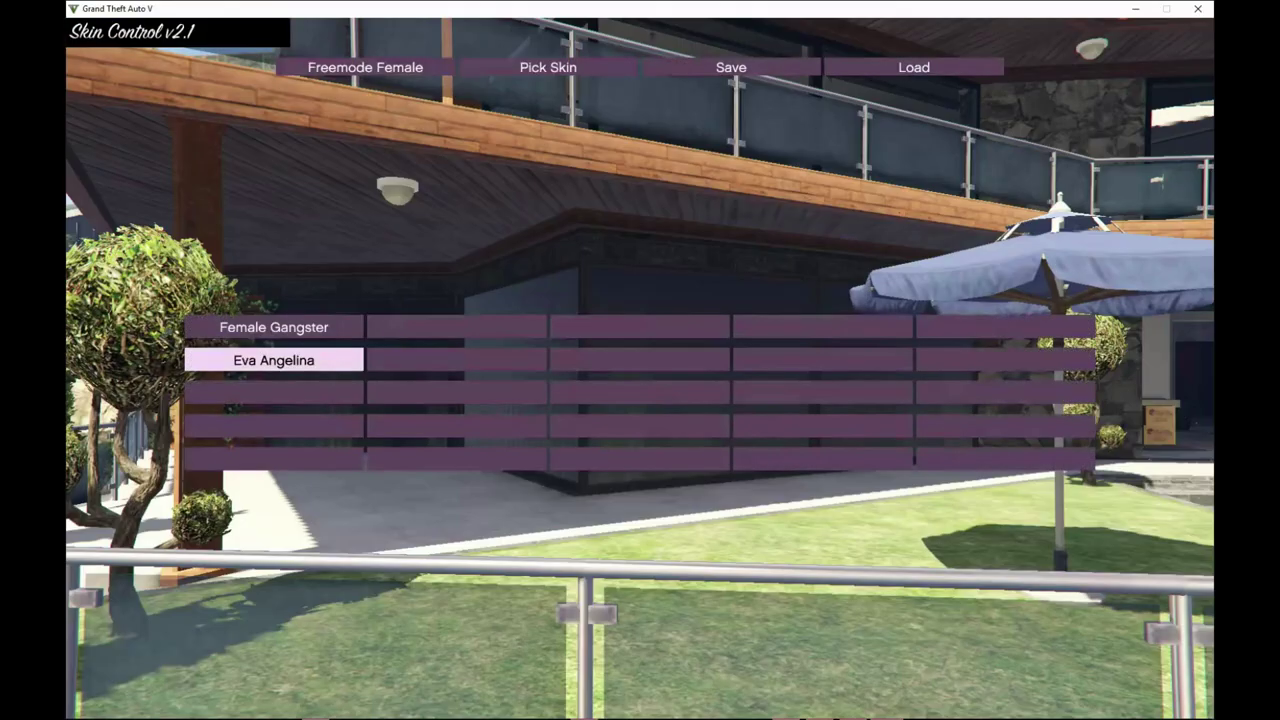
{"action": "key", "text": "BackSpace"}
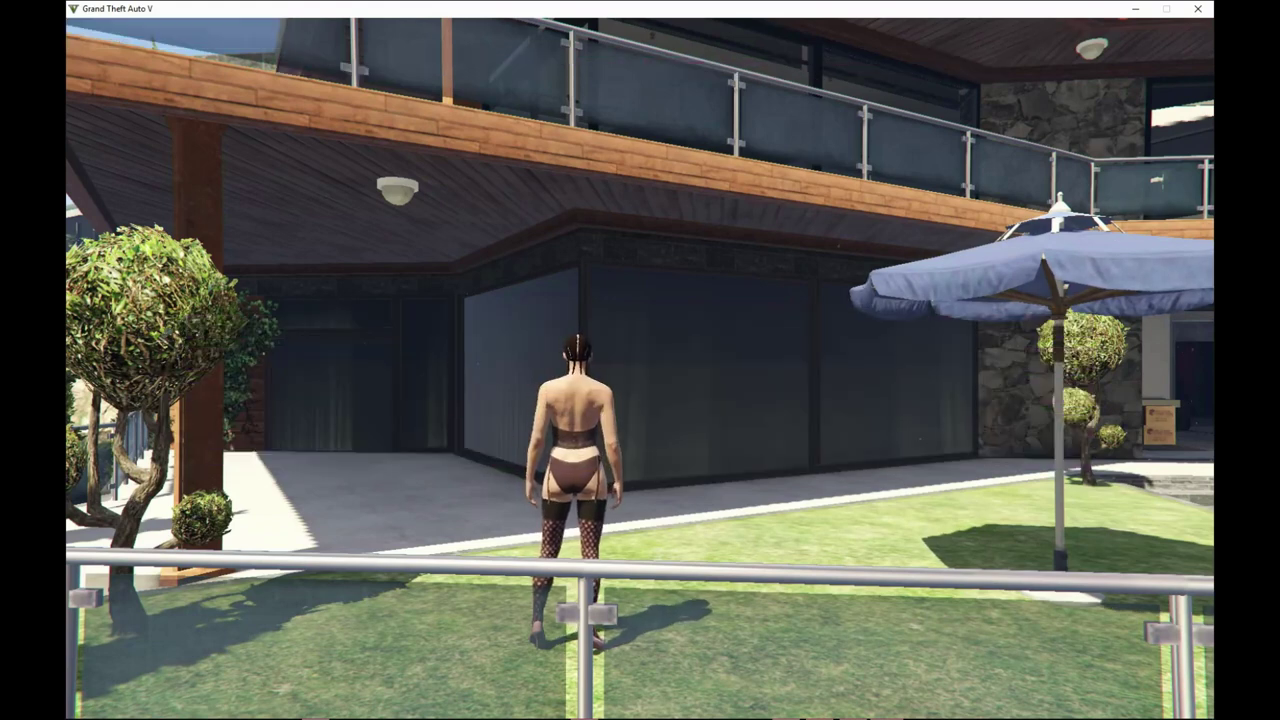
- Run the new female character along the pool edge and the walkway beside the house
{"action": "key", "text": "s"}
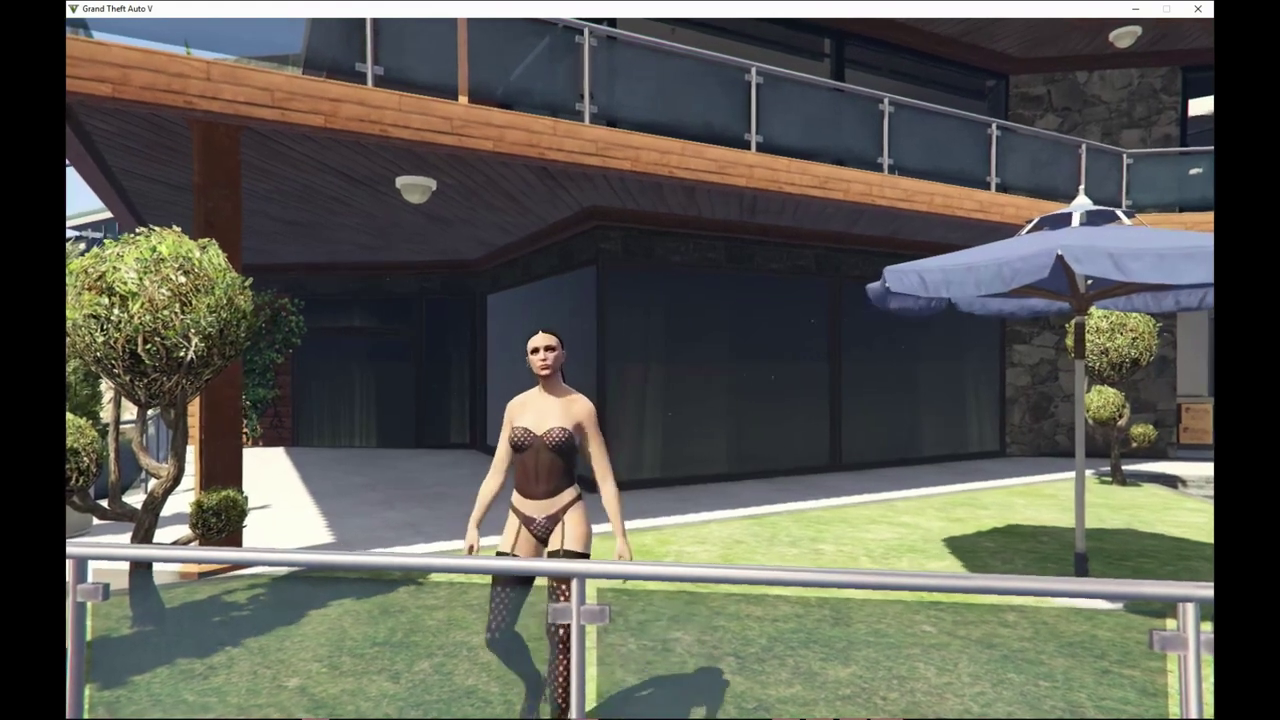
{"action": "key", "text": "w"}
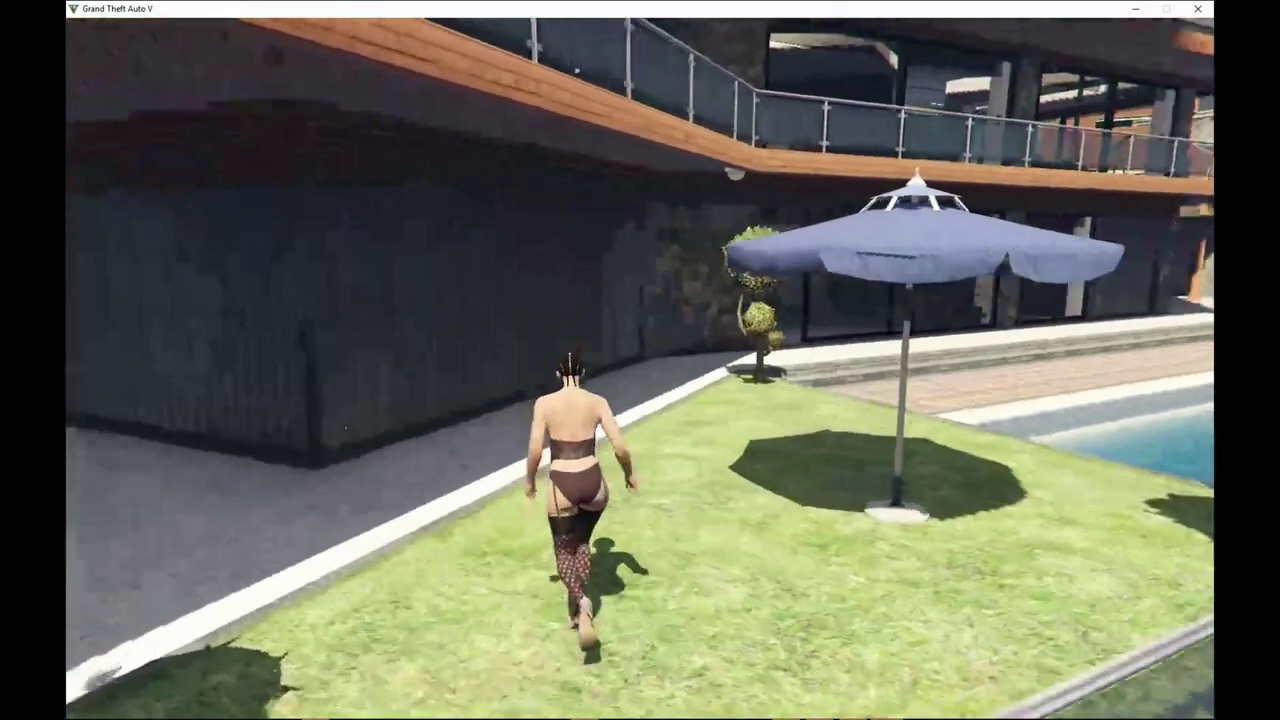
{"action": "key", "text": "w"}
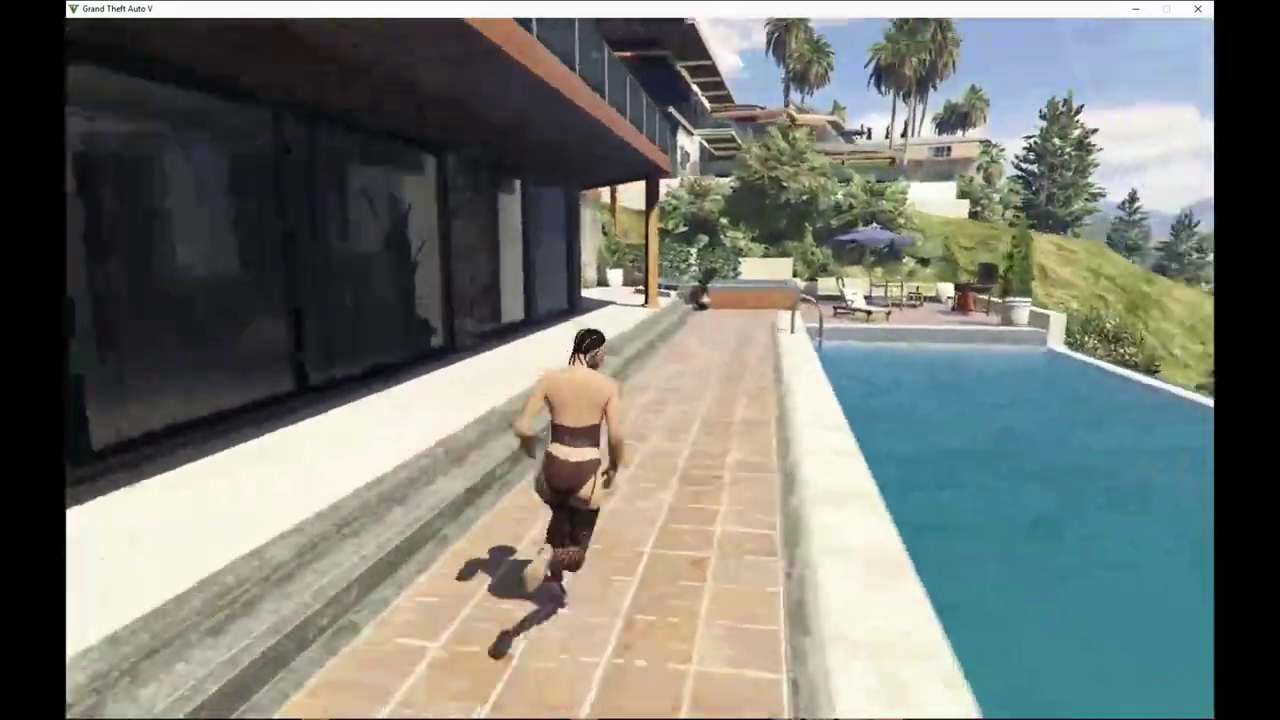
{"action": "key", "text": "w"}
{"action": "key", "text": "w"}
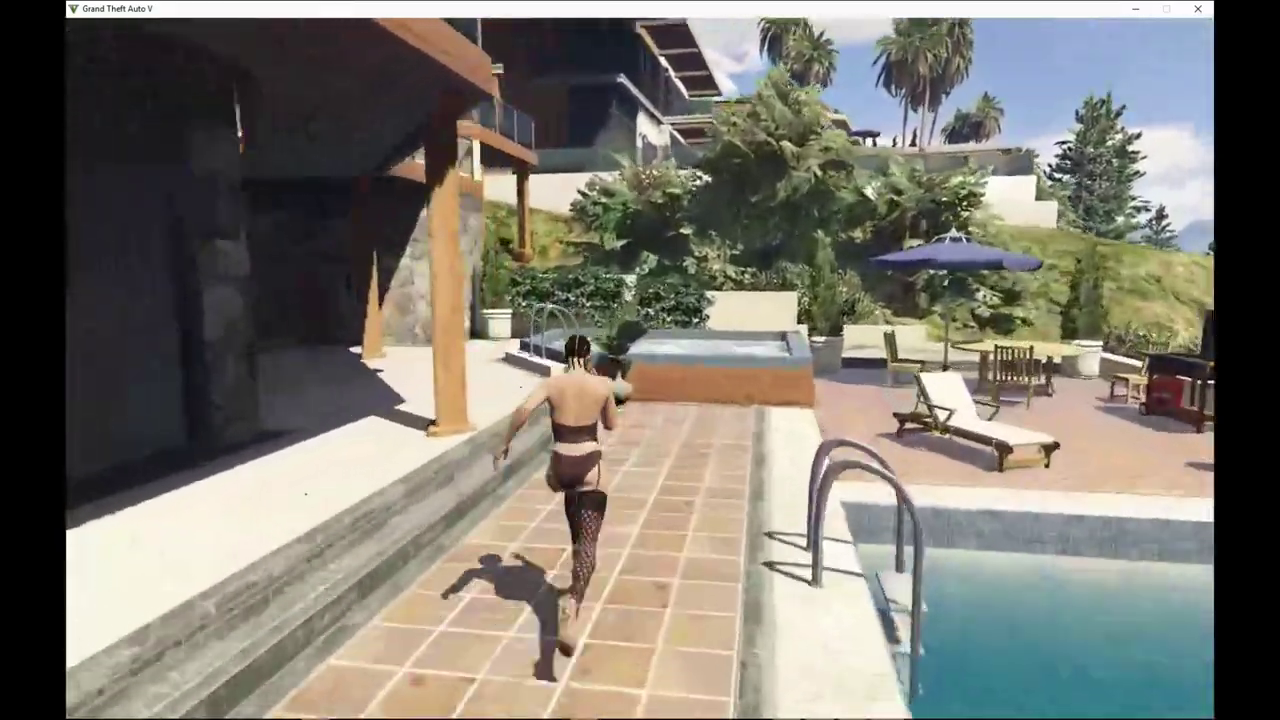
{"action": "key", "text": "w"}
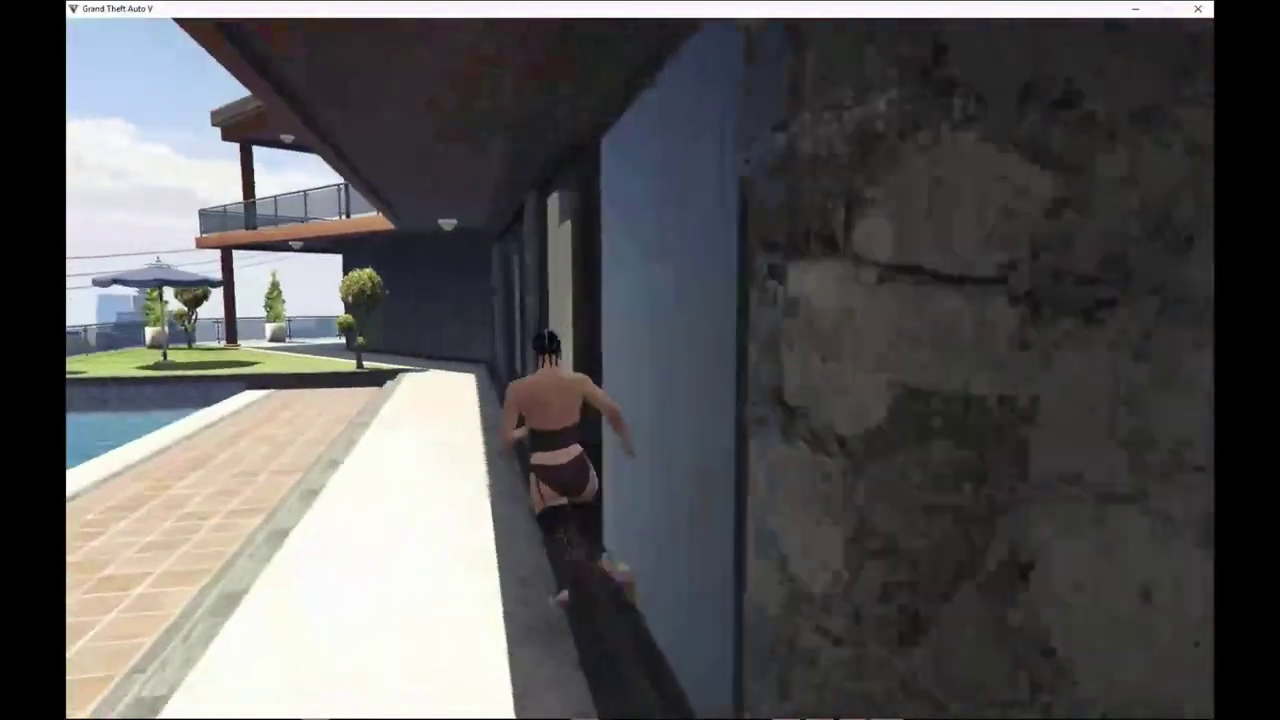
{"action": "key", "text": "w"}
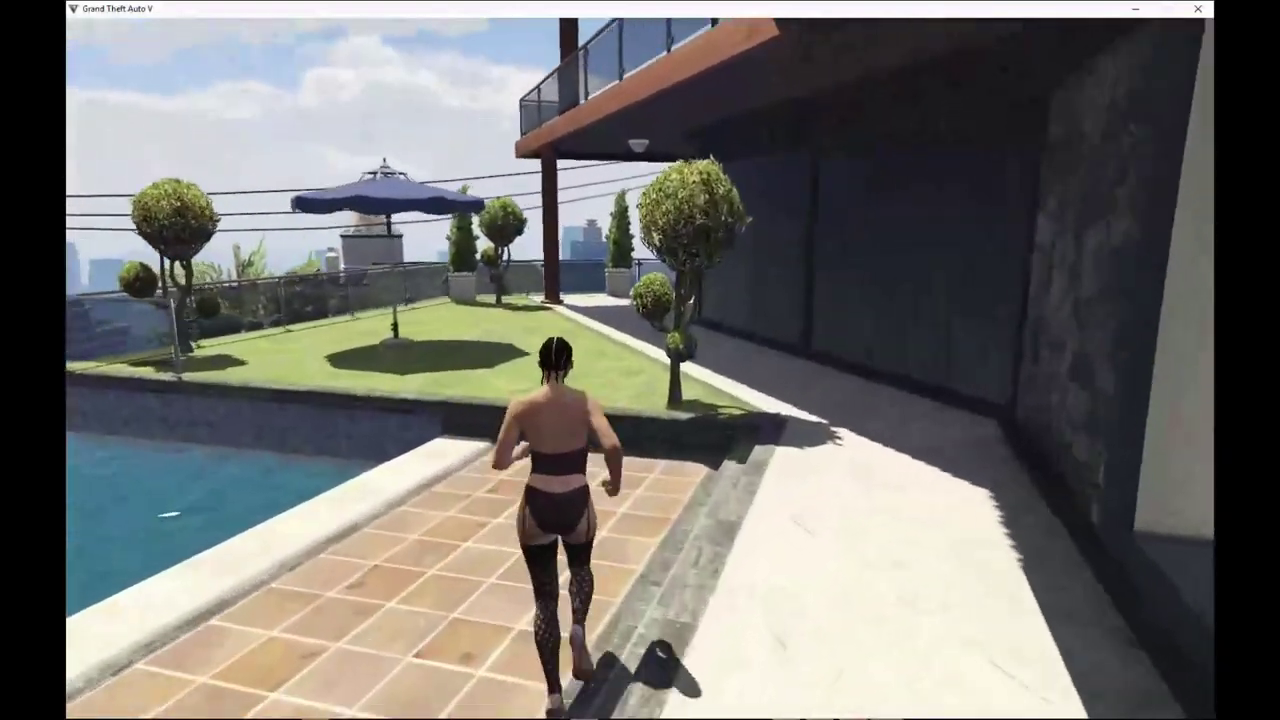